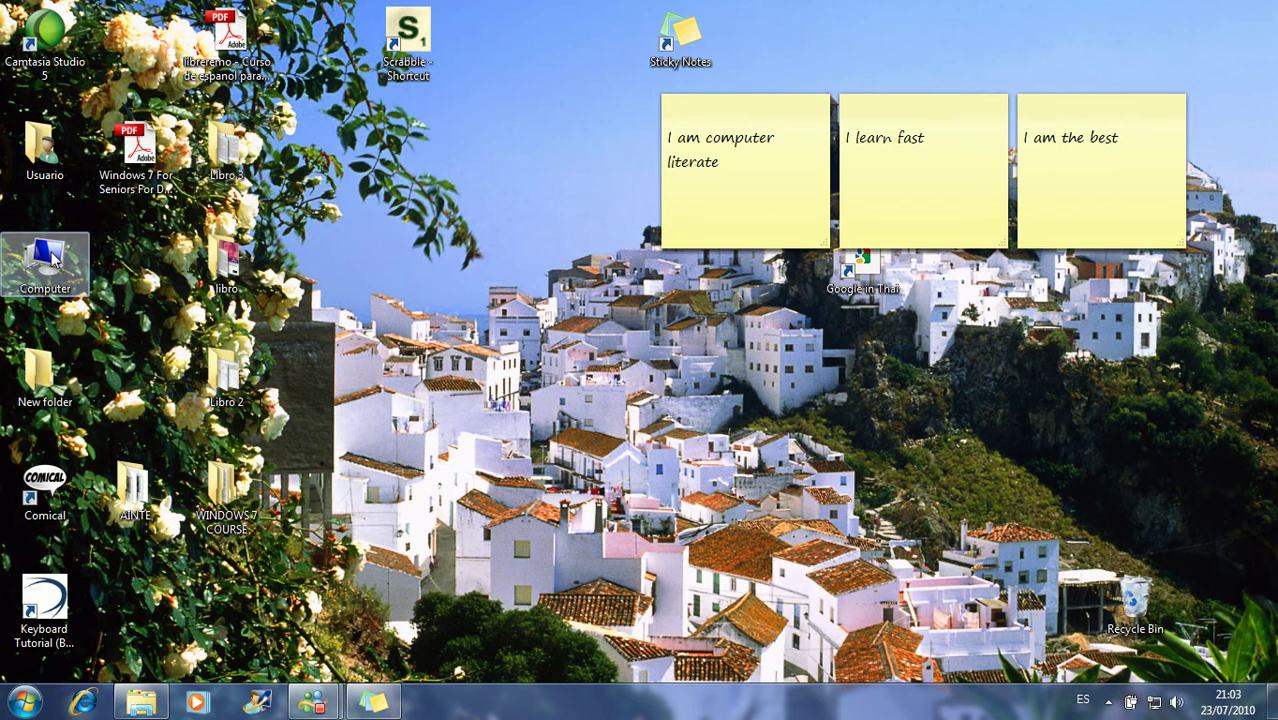
Look at the Computer window and the desktop icon settings, closing both without changes
double_click(53, 258)
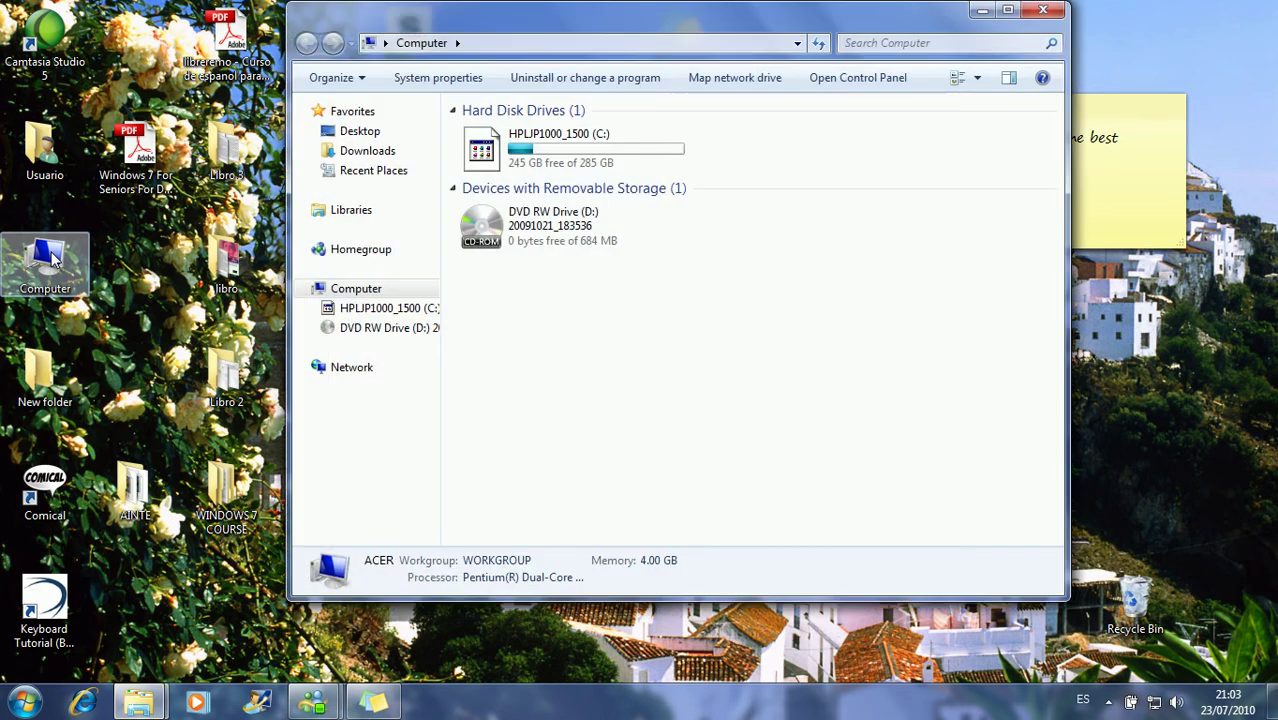
left_click(1043, 10)
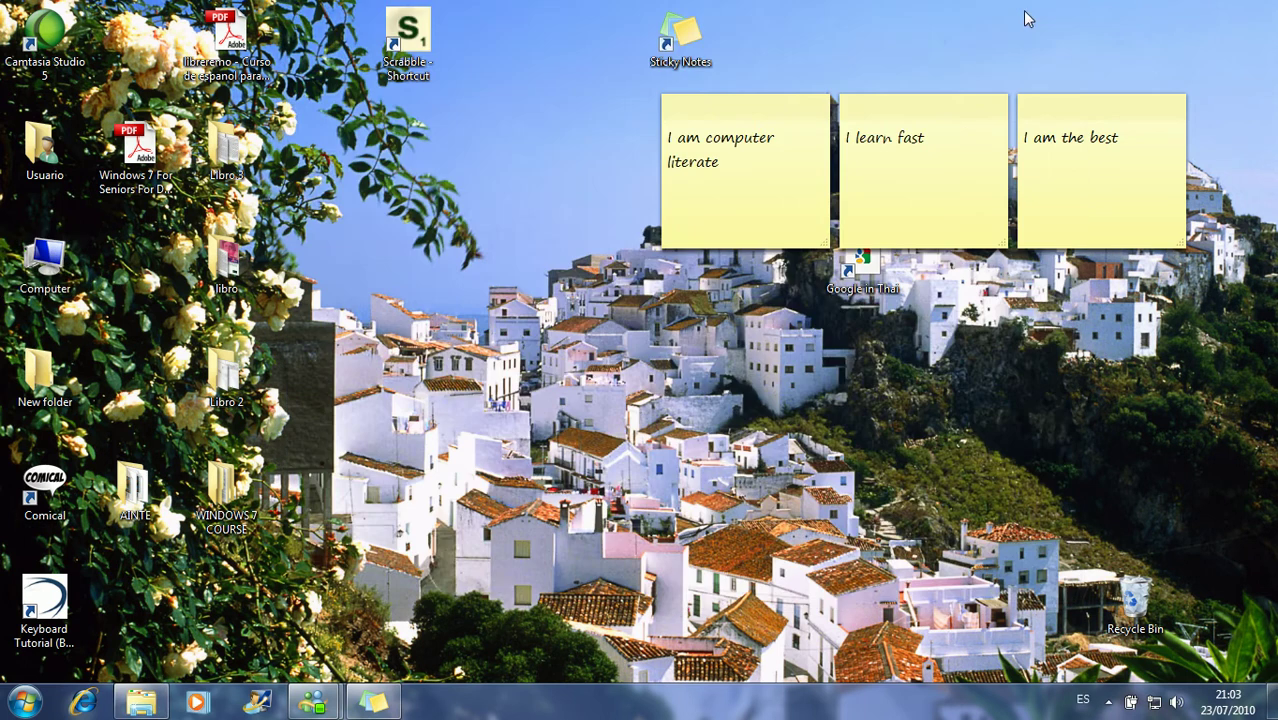
right_click(490, 168)
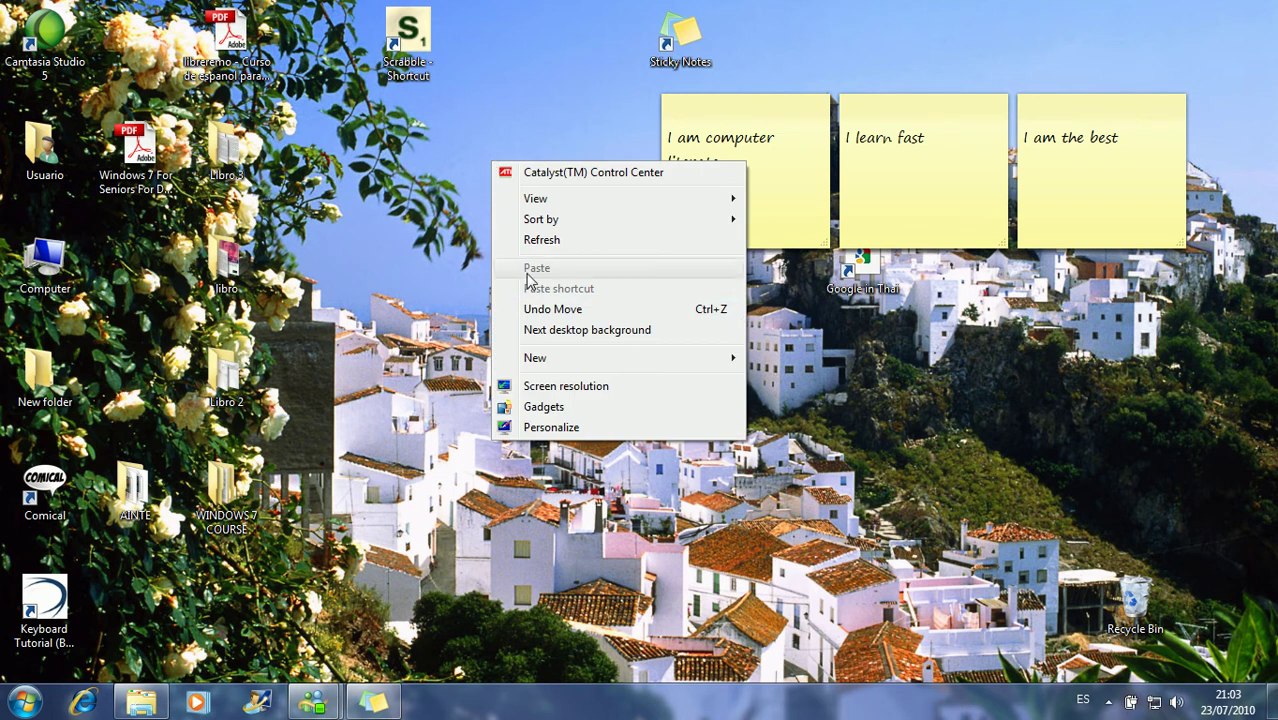
left_click(540, 427)
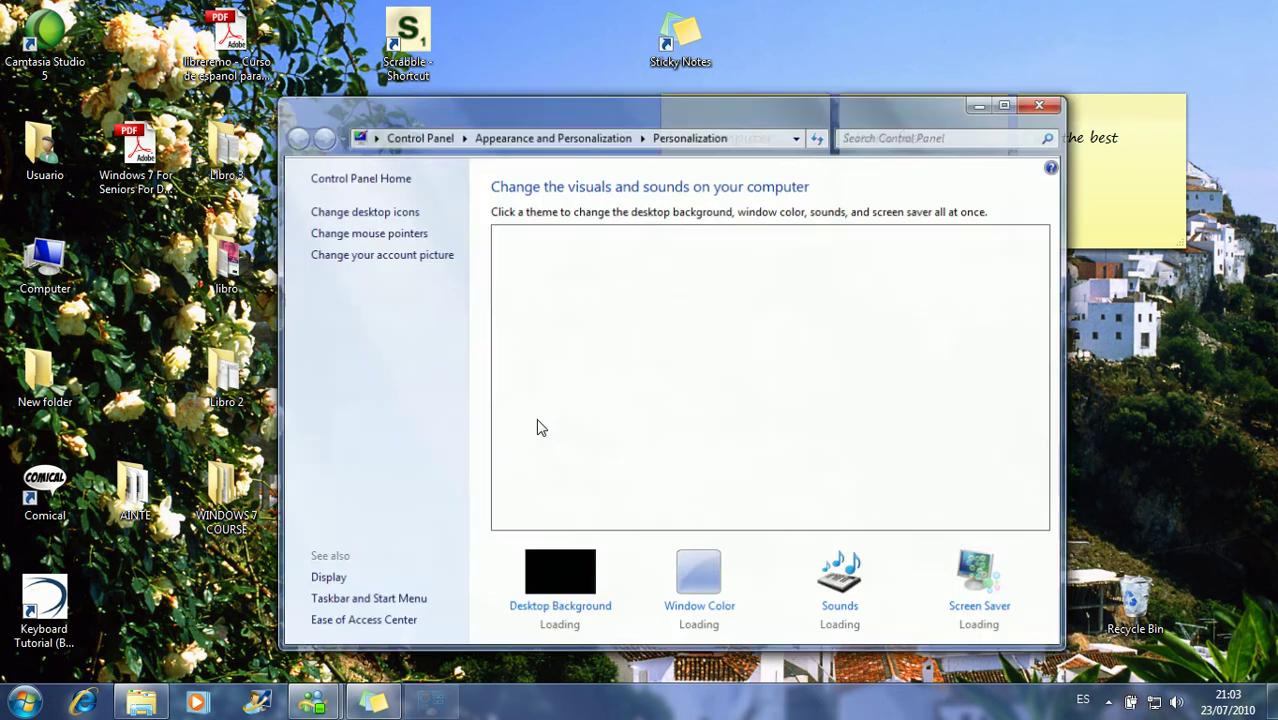
left_click(360, 212)
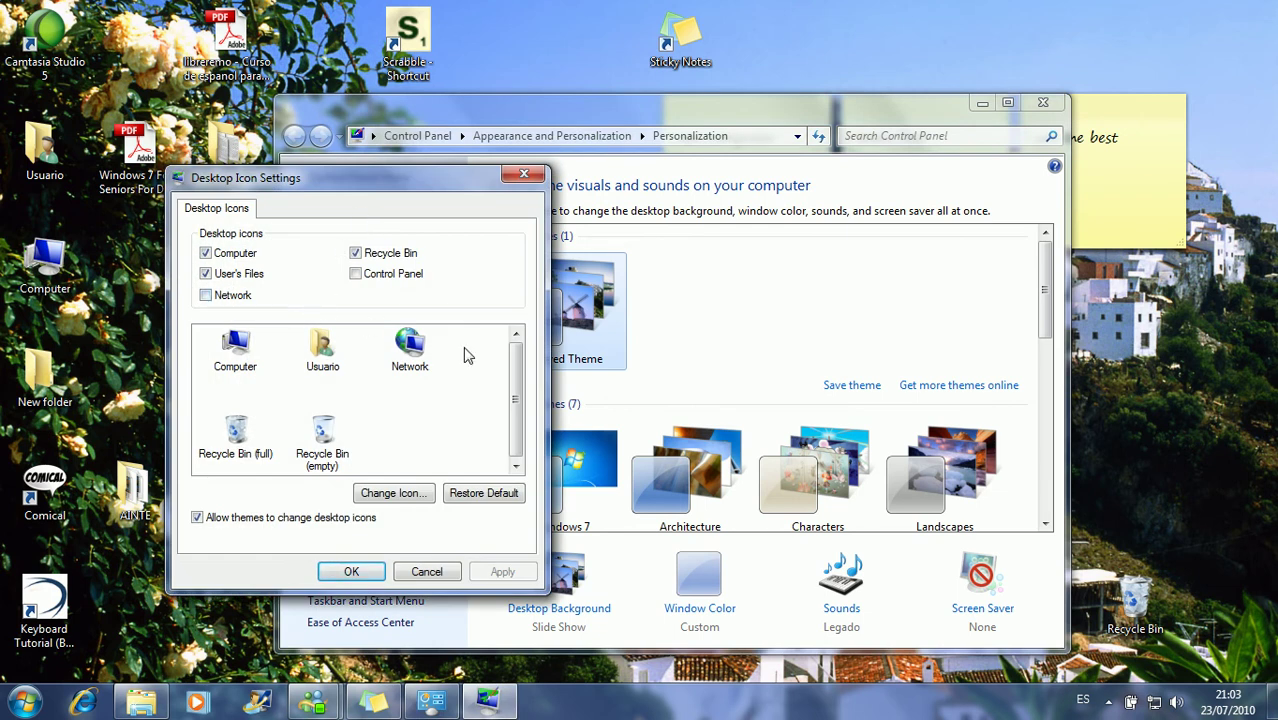
left_click(426, 572)
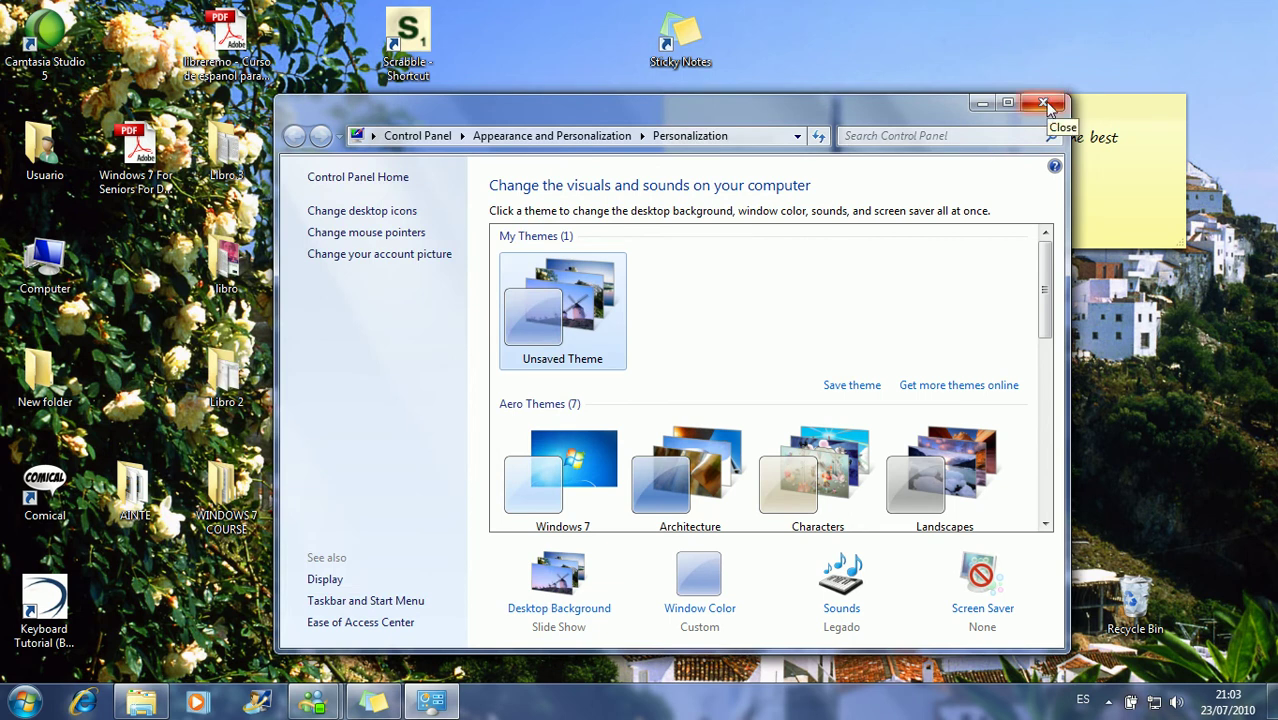
left_click(1045, 104)
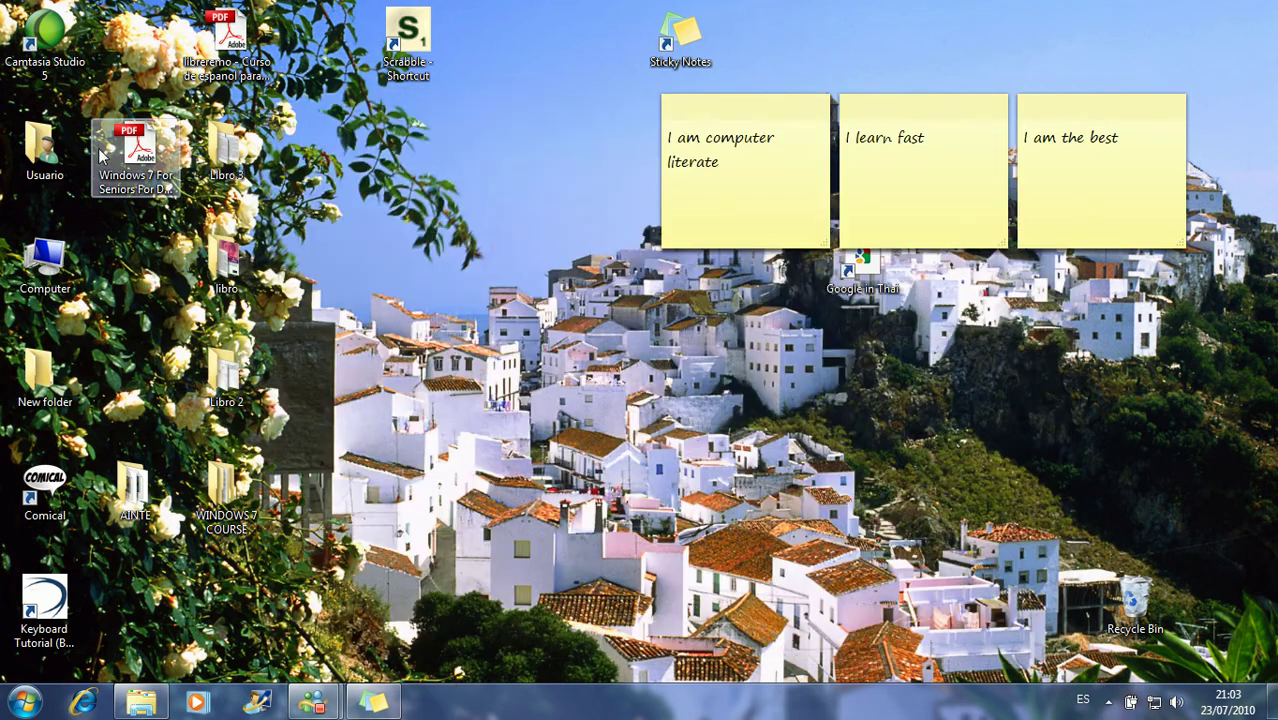
Open the Usuario folder from its desktop icon after dismissing its context menu
right_click(47, 161)
mouse_move(63, 208)
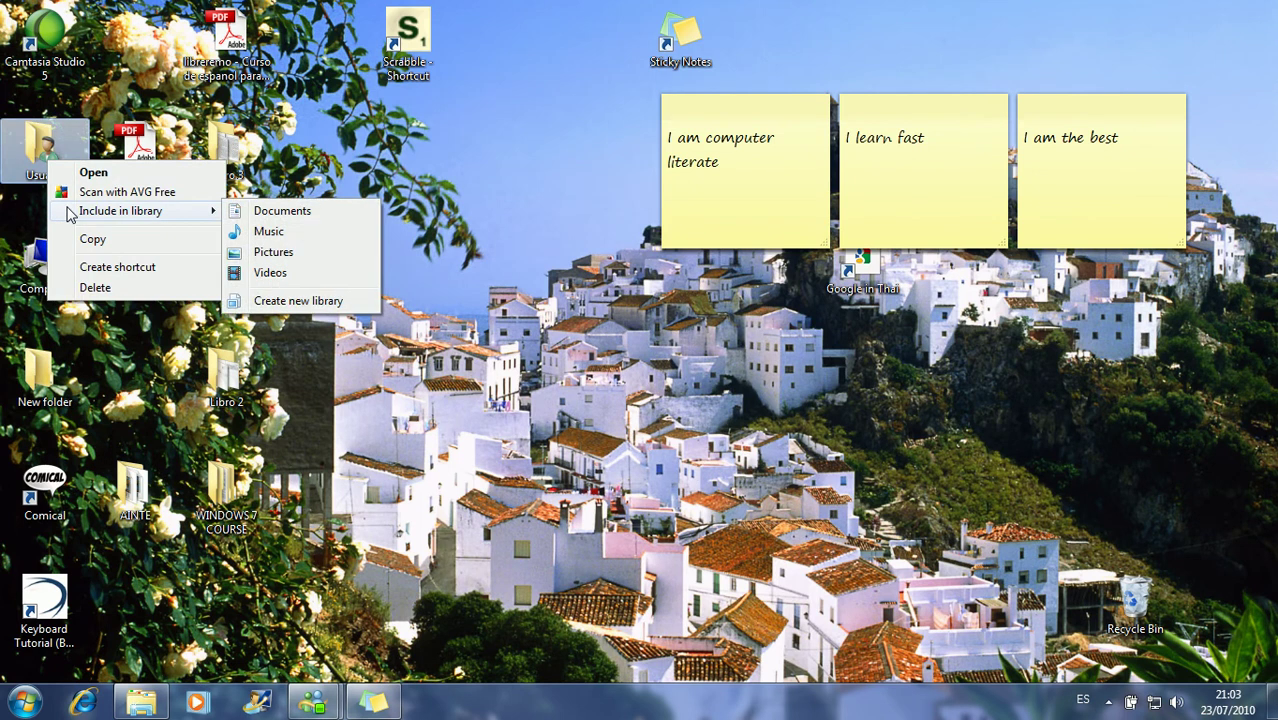
left_click(29, 165)
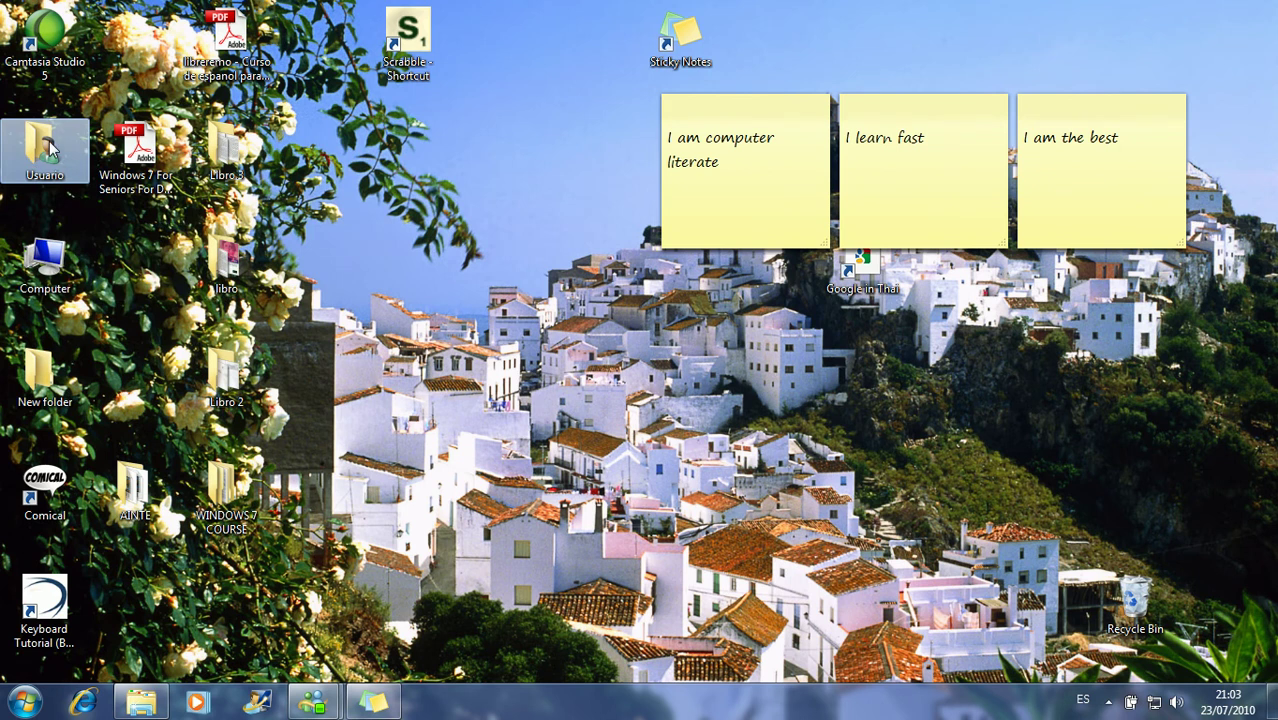
double_click(50, 147)
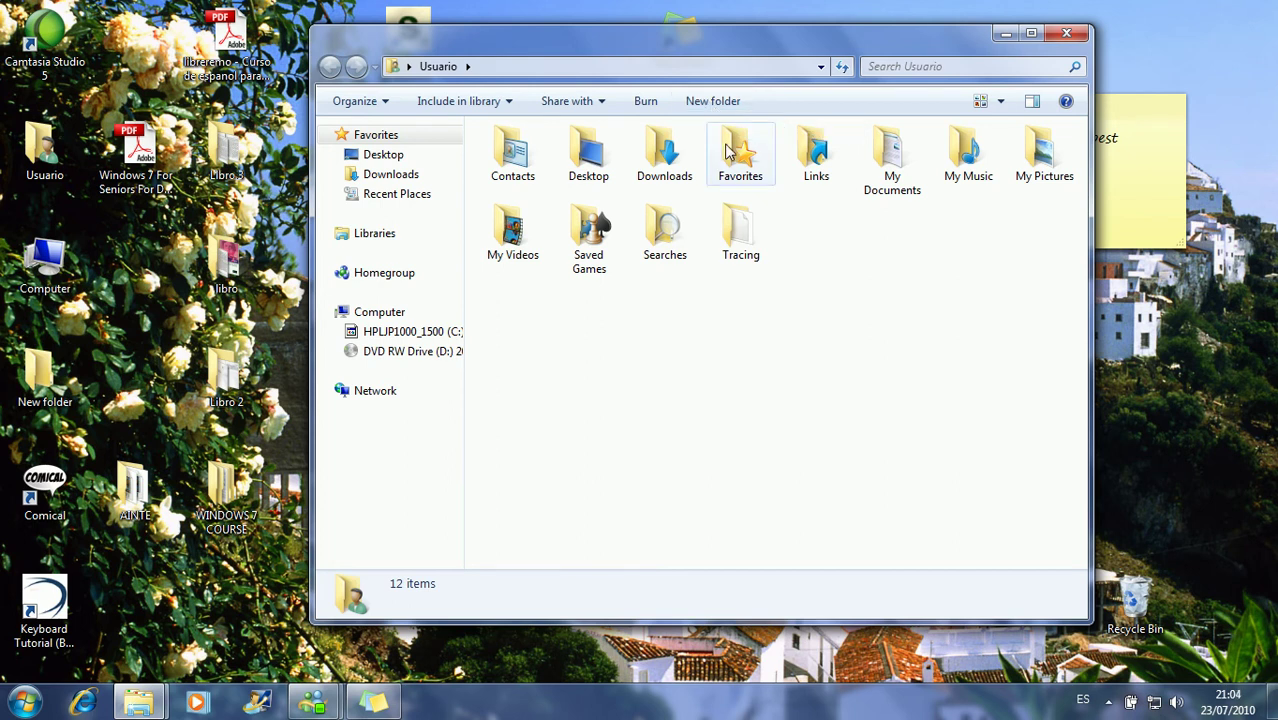
Create a new folder named 'My files' in Usuario
left_click(728, 151)
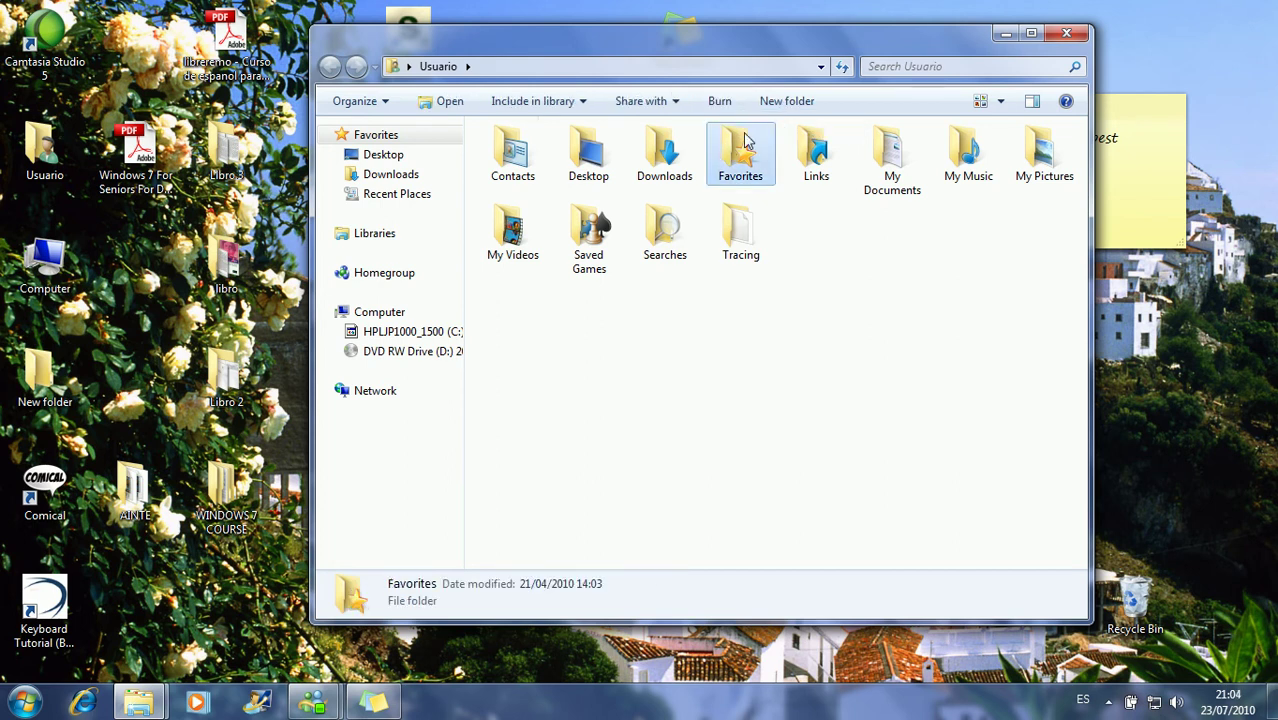
left_click(810, 103)
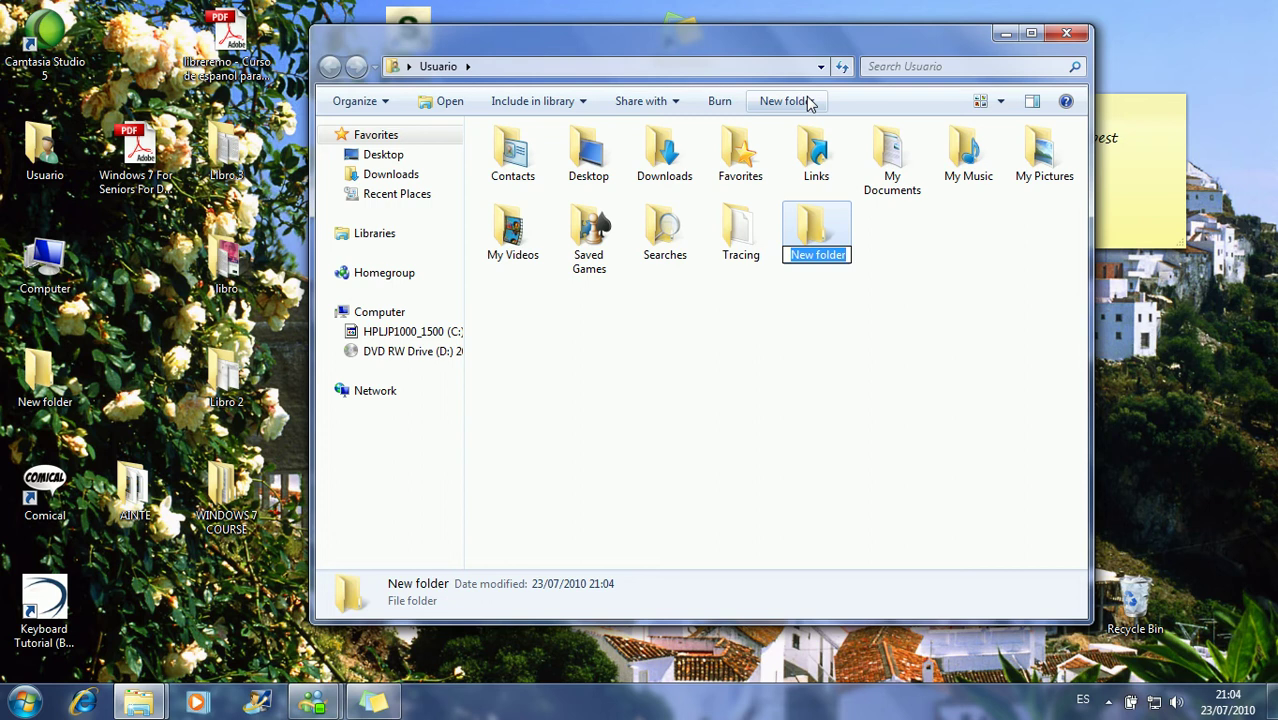
type("M")
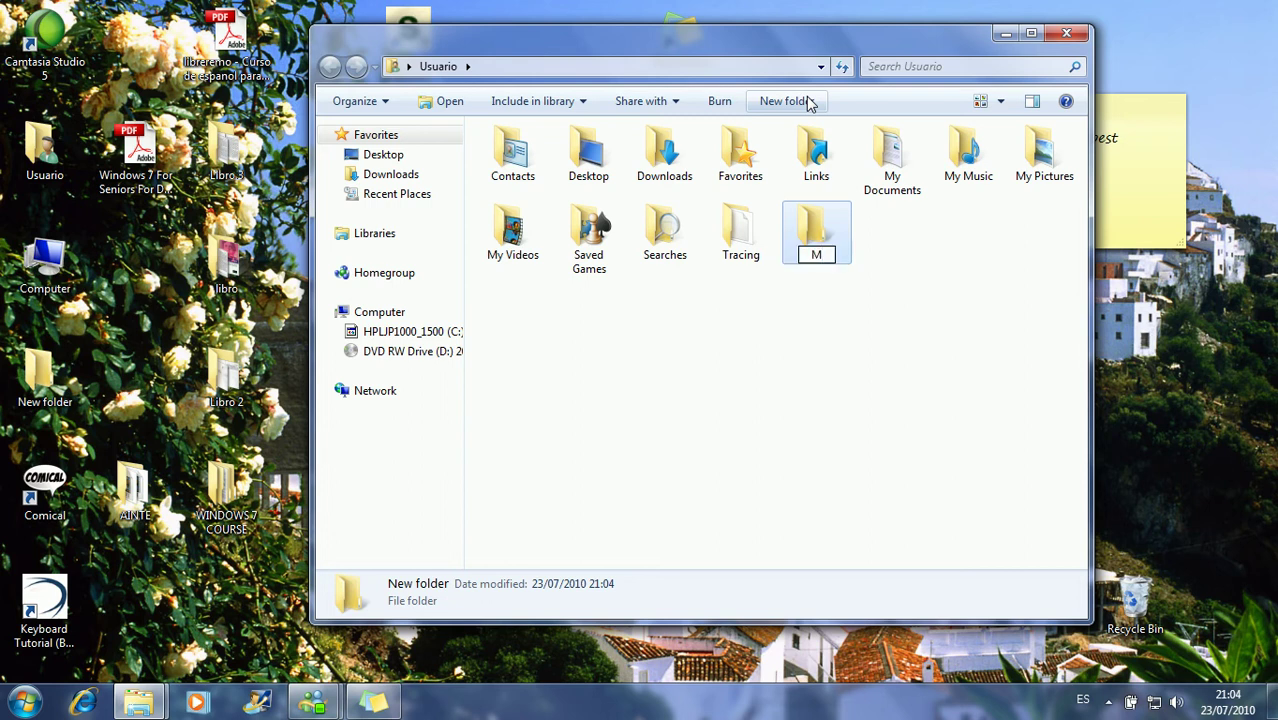
type("y files")
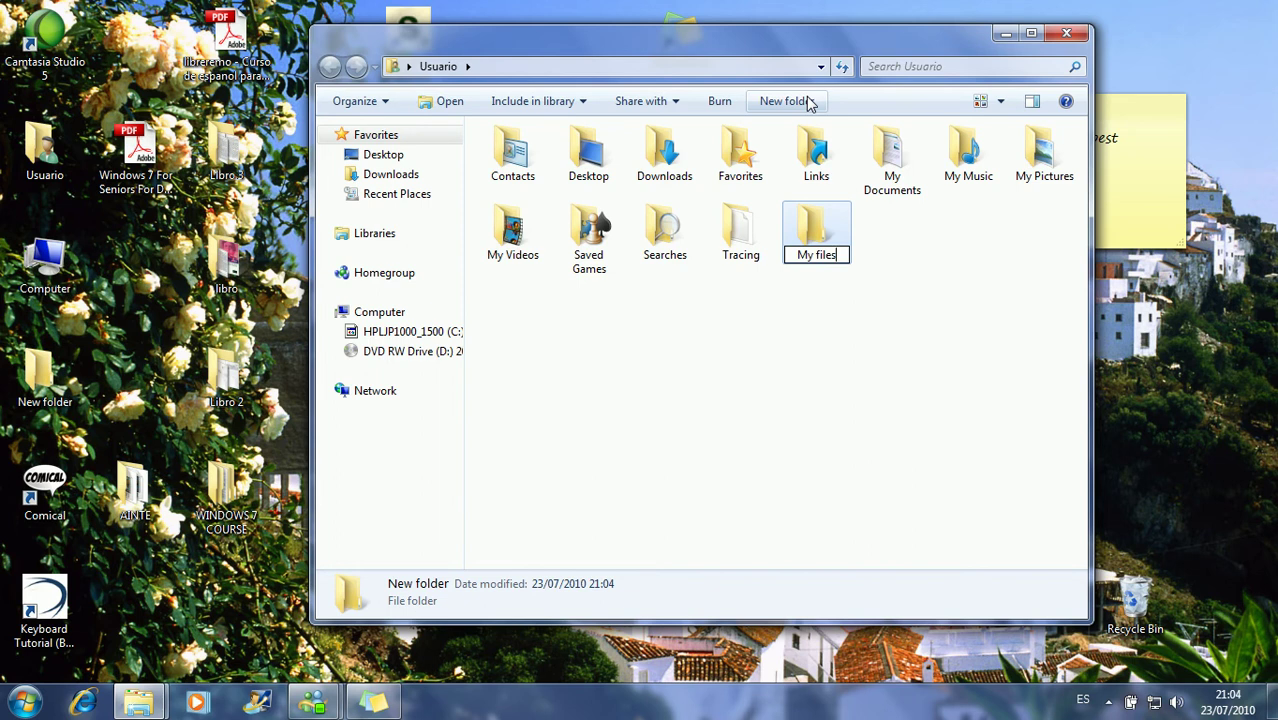
key("Return")
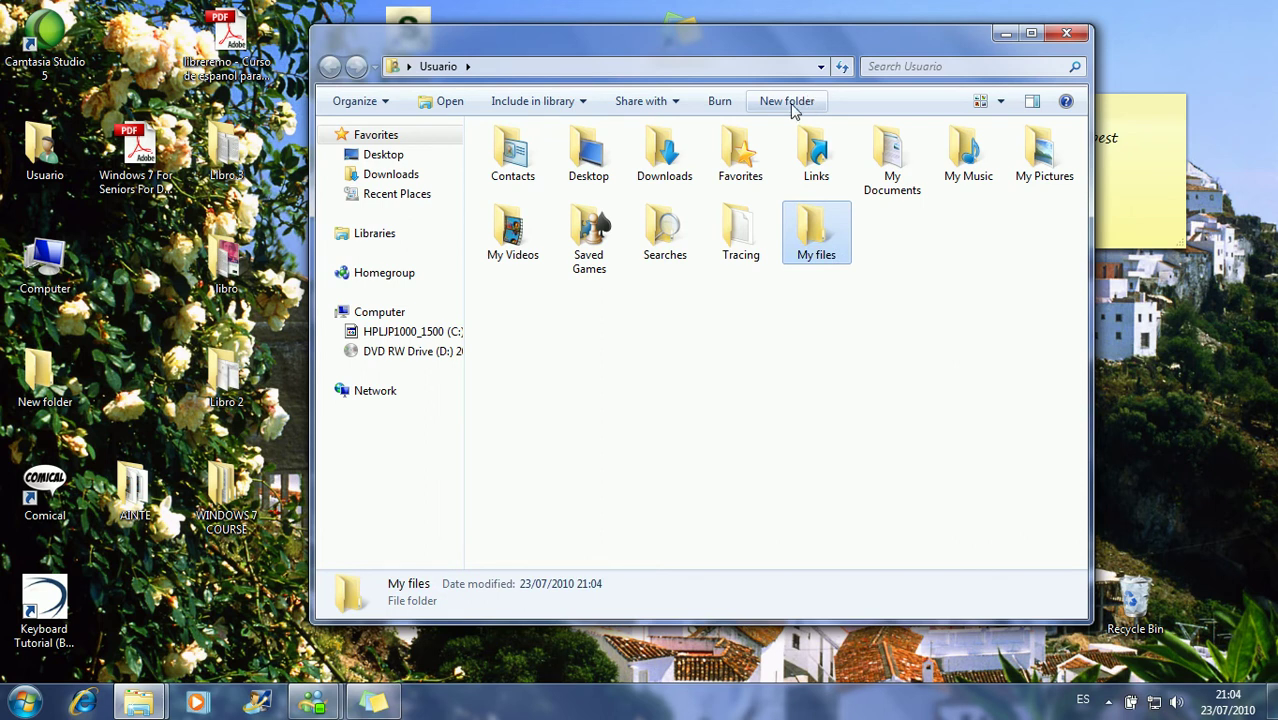
Create a second folder named 'My photos', fixing a typo in the name
left_click(784, 103)
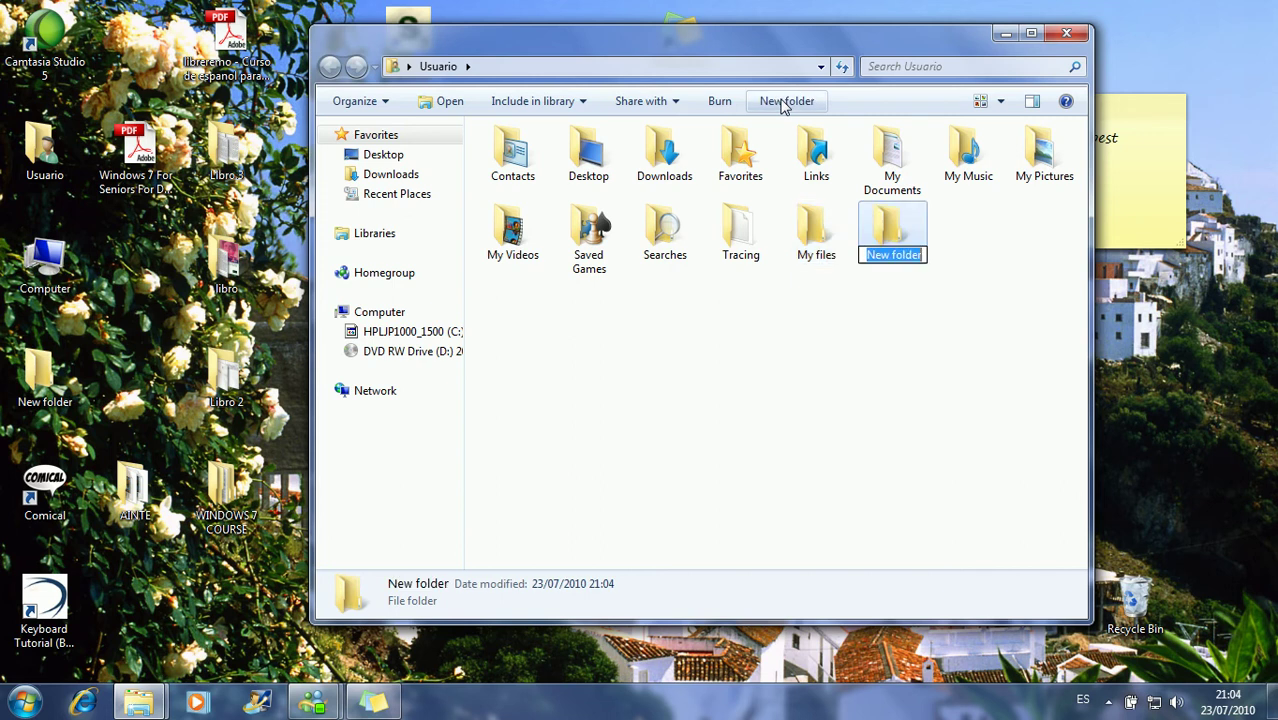
type("My pñh")
key("BackSpace")
key("BackSpace")
type("hotos")
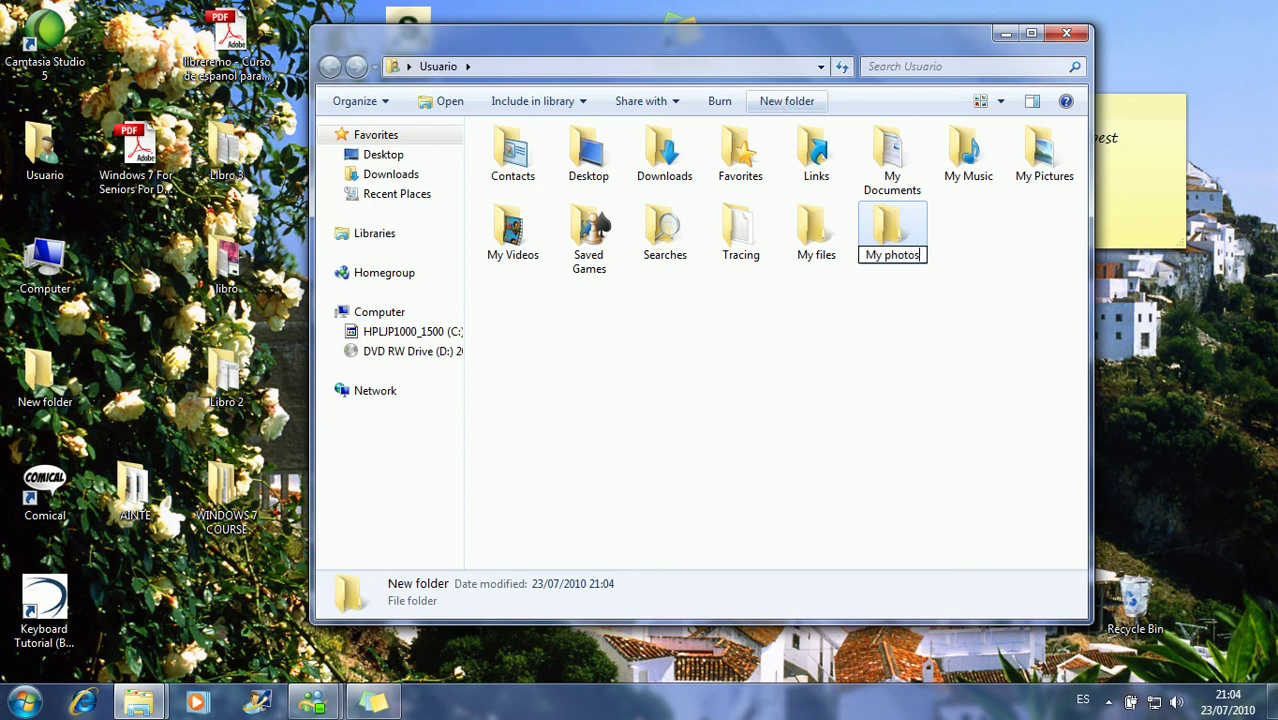
key("Return")
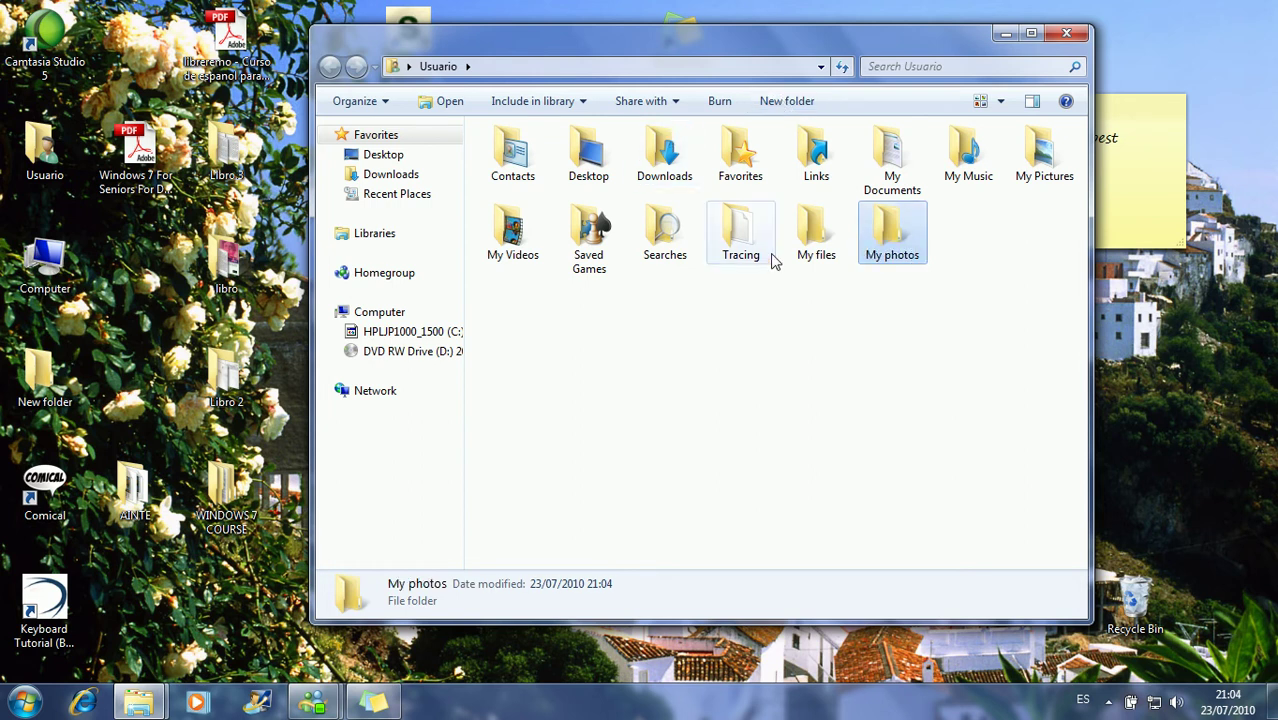
Open the My files folder and dismiss its empty-space context menu without choosing anything
double_click(822, 243)
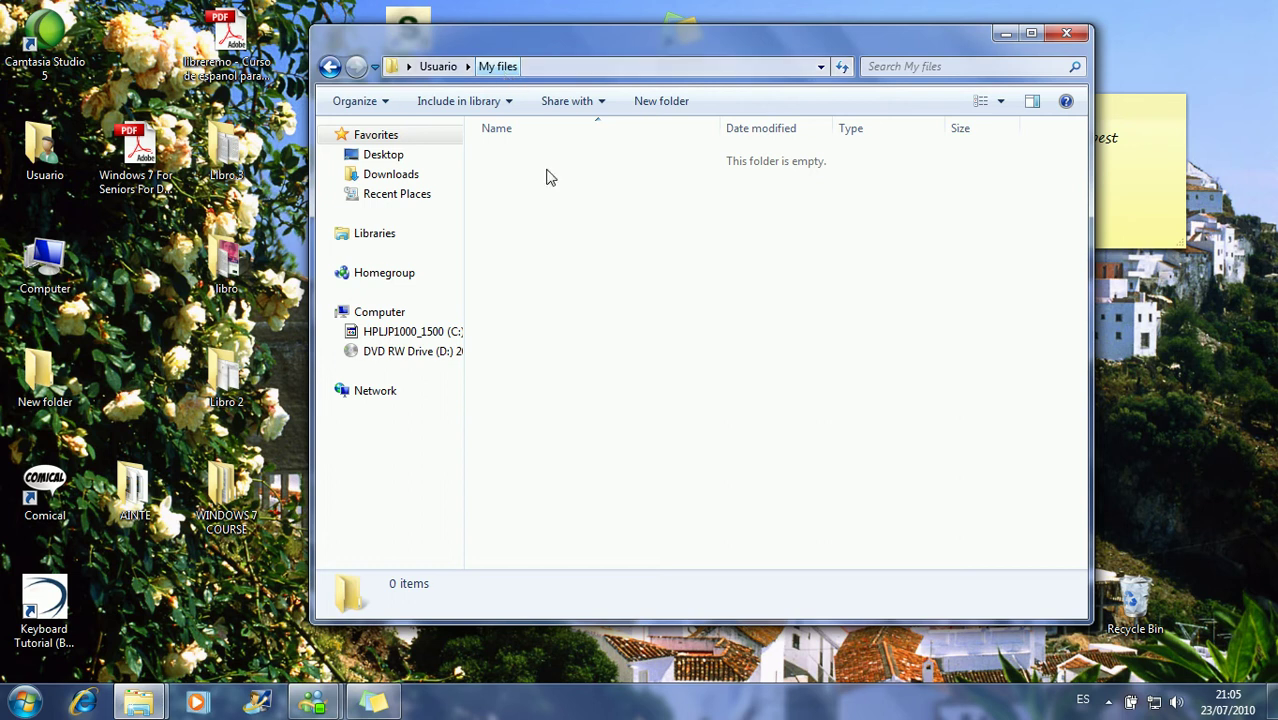
right_click(580, 249)
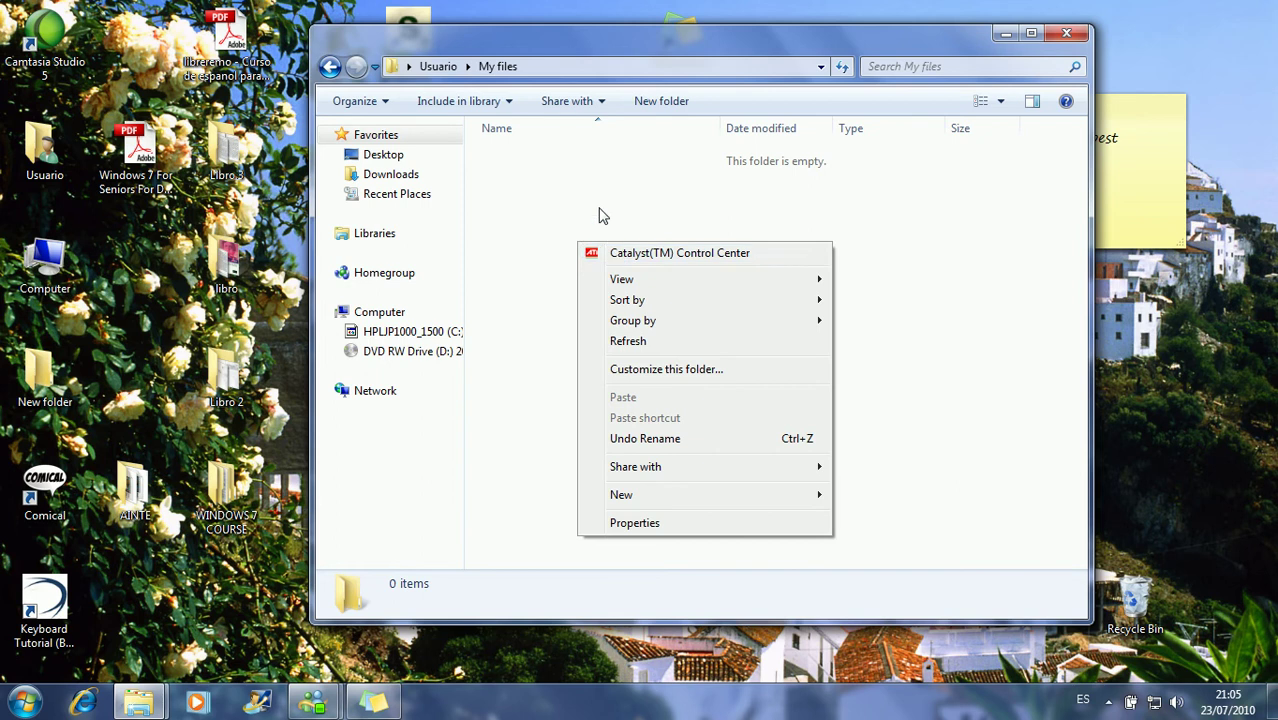
left_click(599, 215)
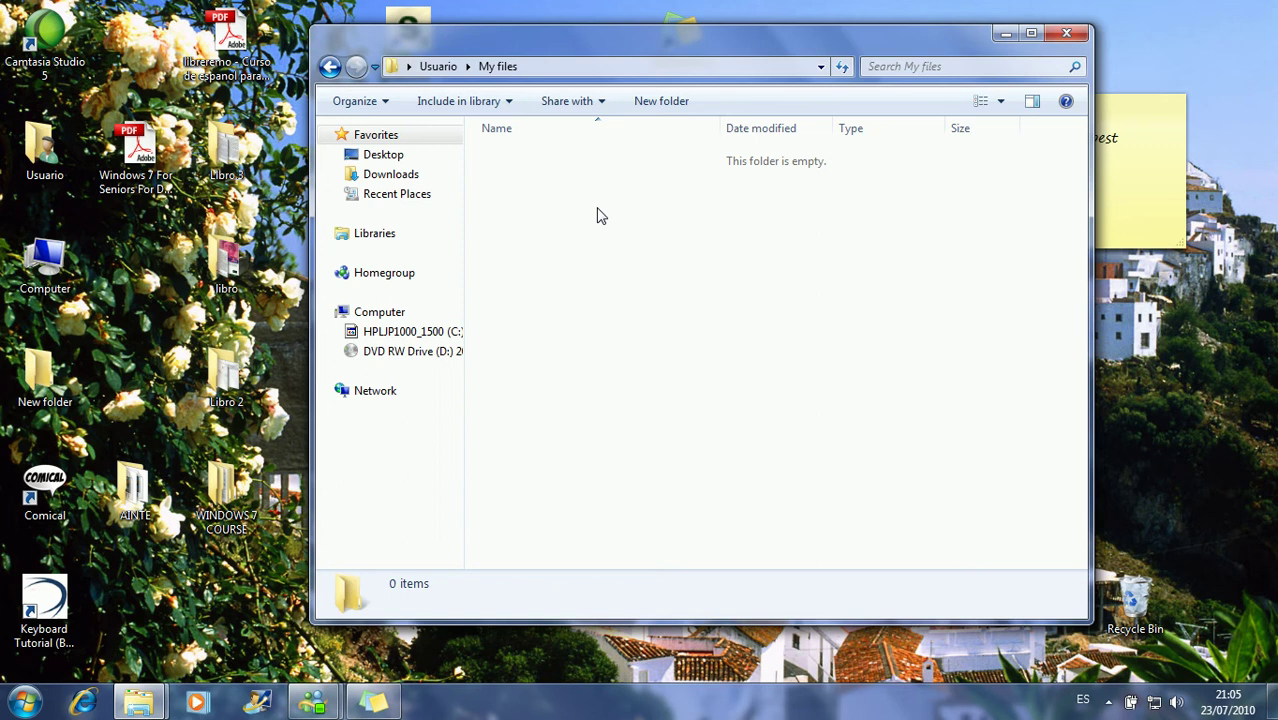
Create a new Microsoft Word document in My files named 'Letter from a friend'
right_click(599, 215)
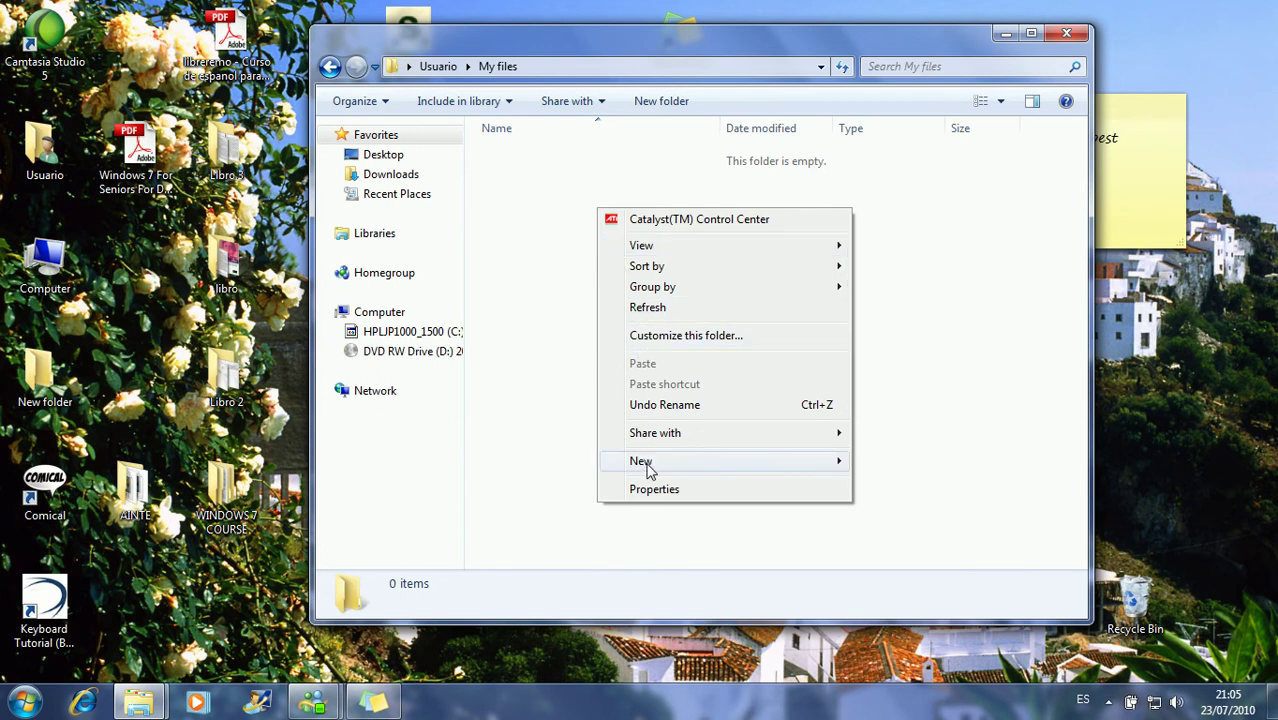
mouse_move(648, 470)
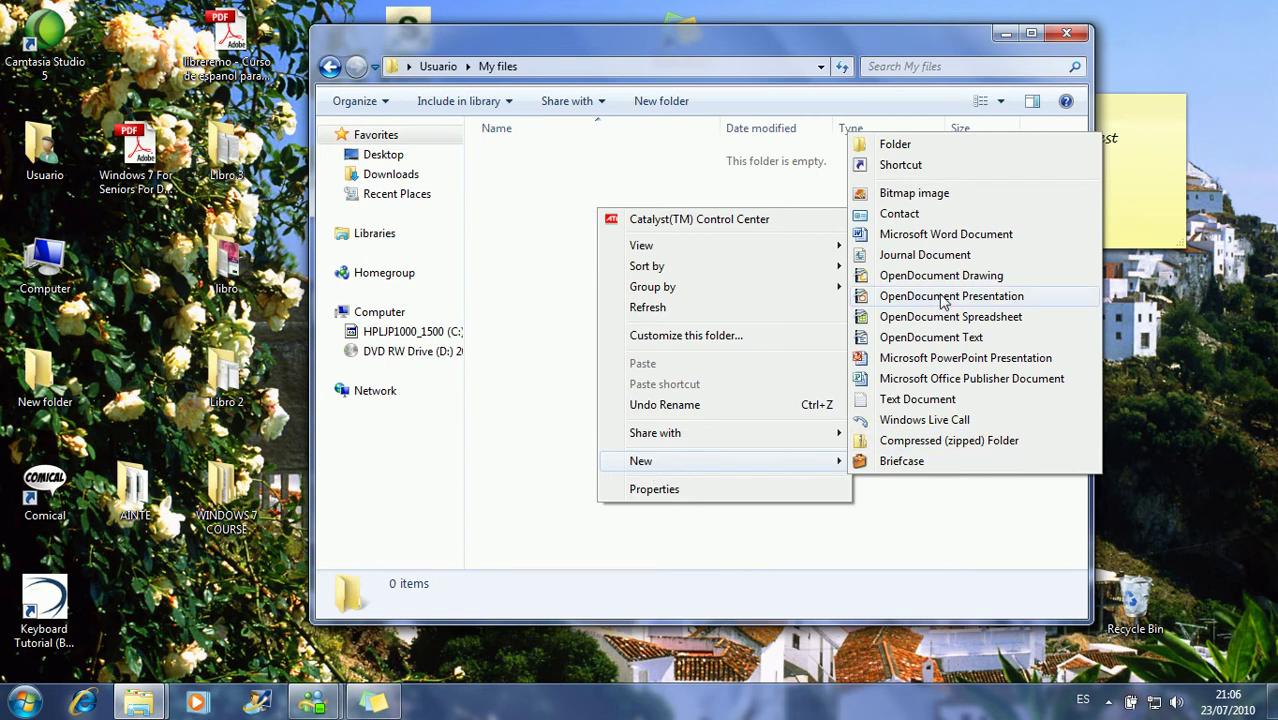
left_click(930, 236)
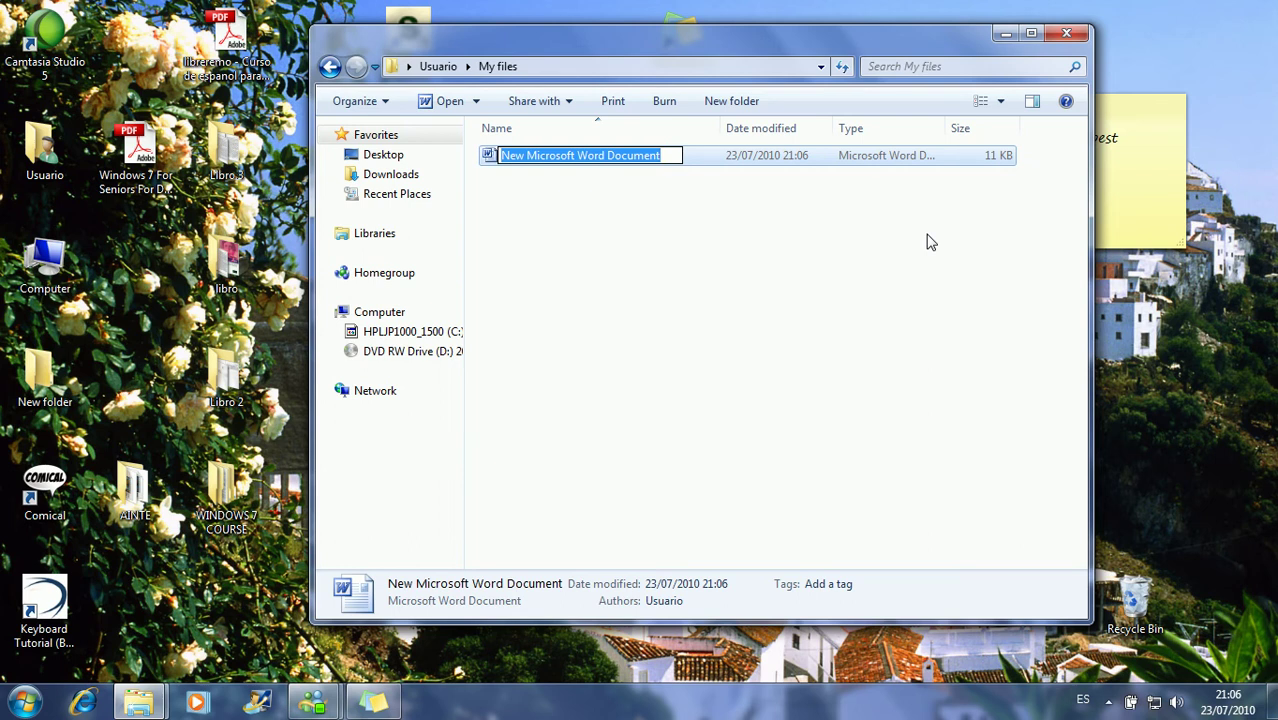
type("Lett")
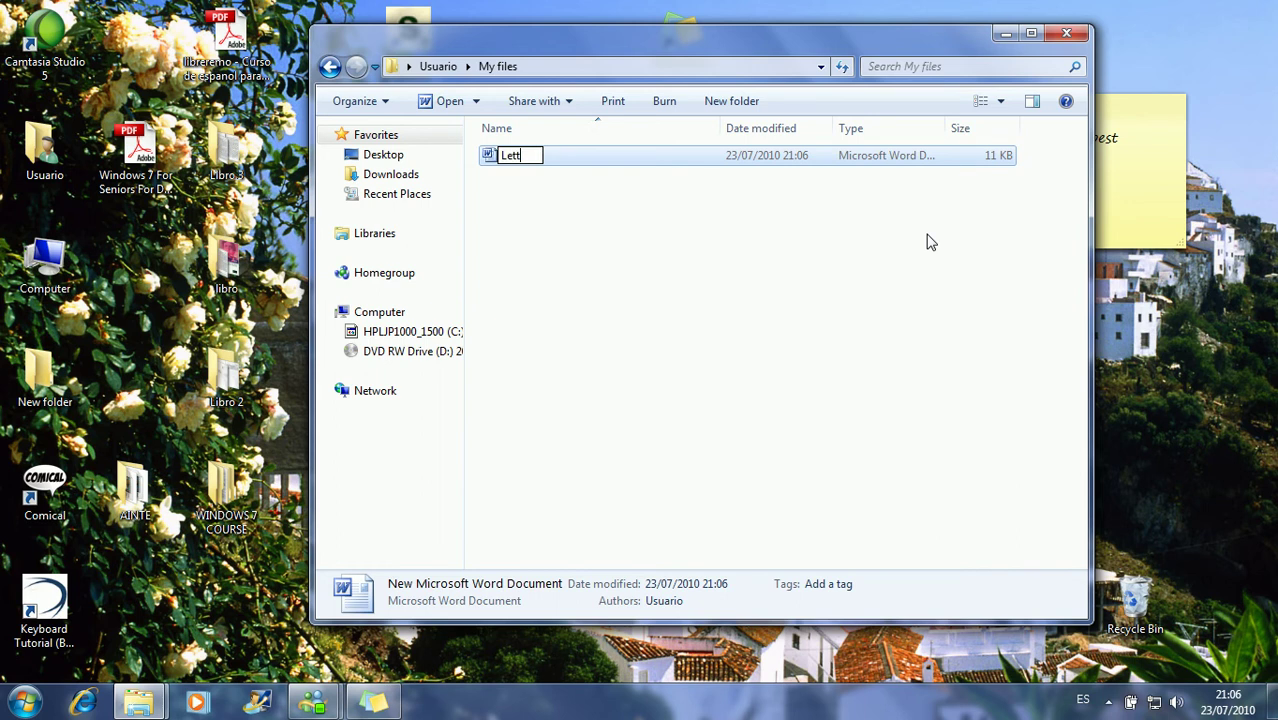
type("er from a friend")
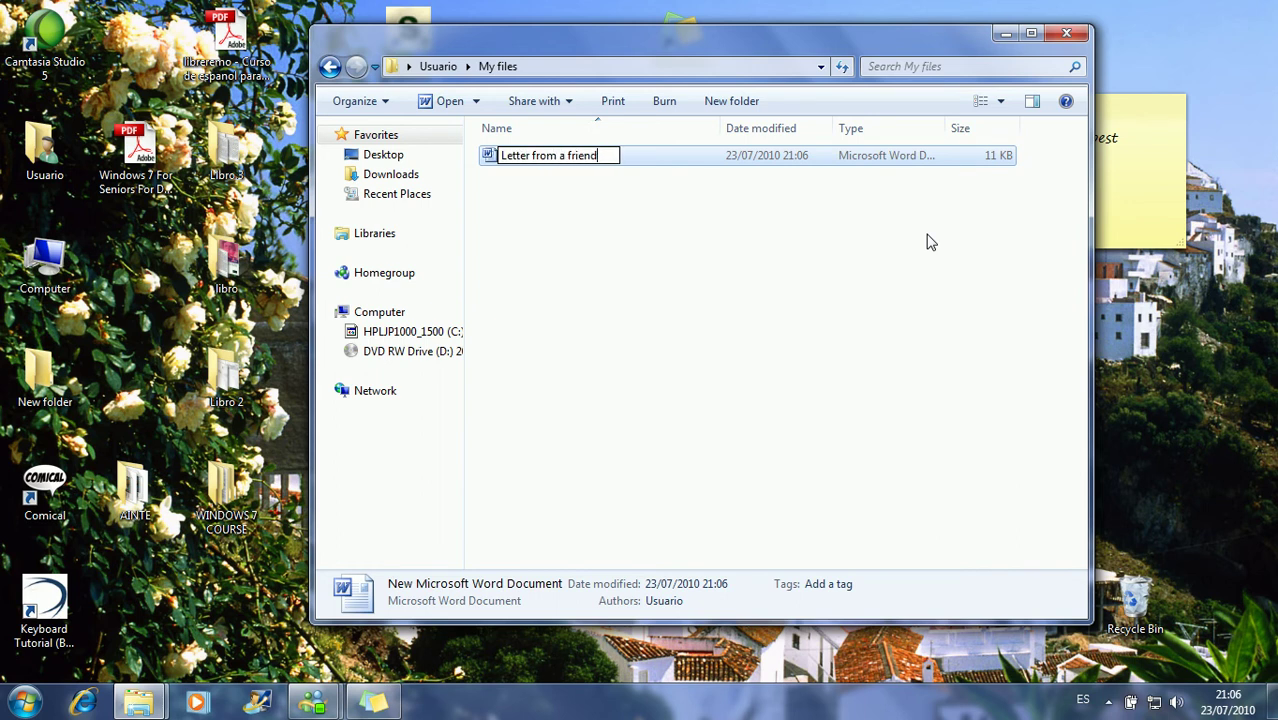
key("Return")
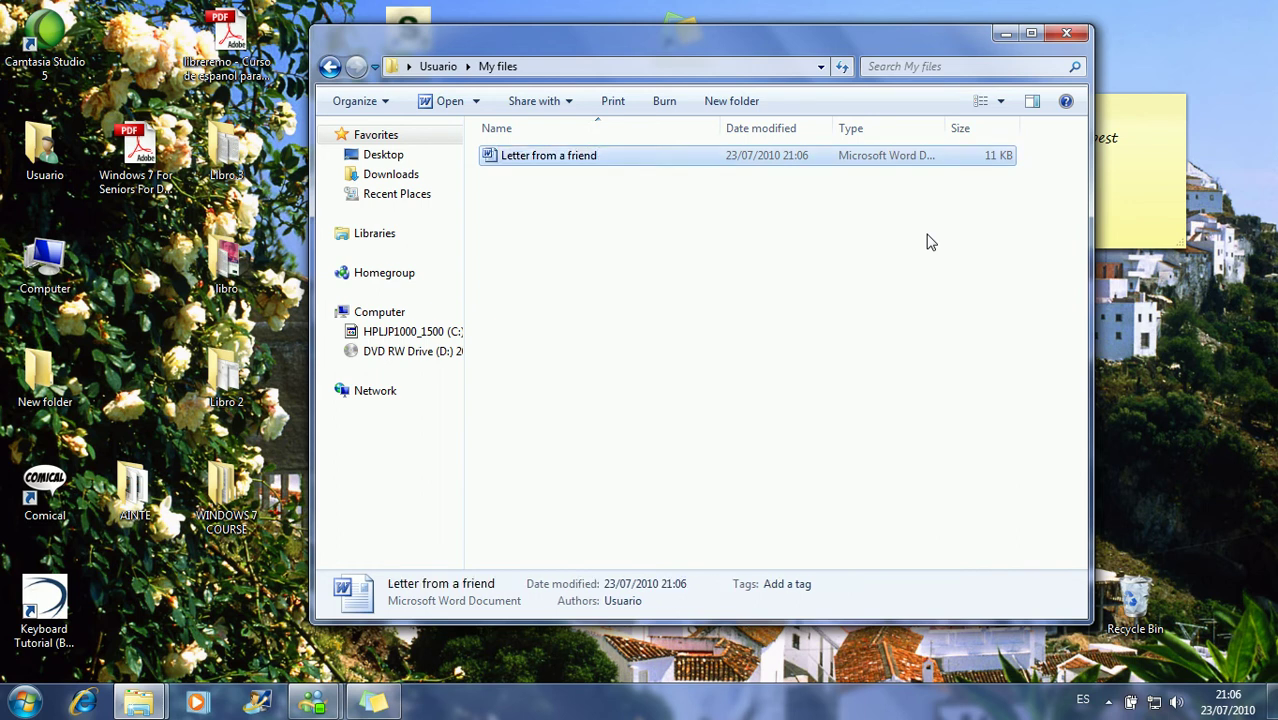
Add a new bitmap image named 'pepephoto' to My files from the New menu
right_click(729, 272)
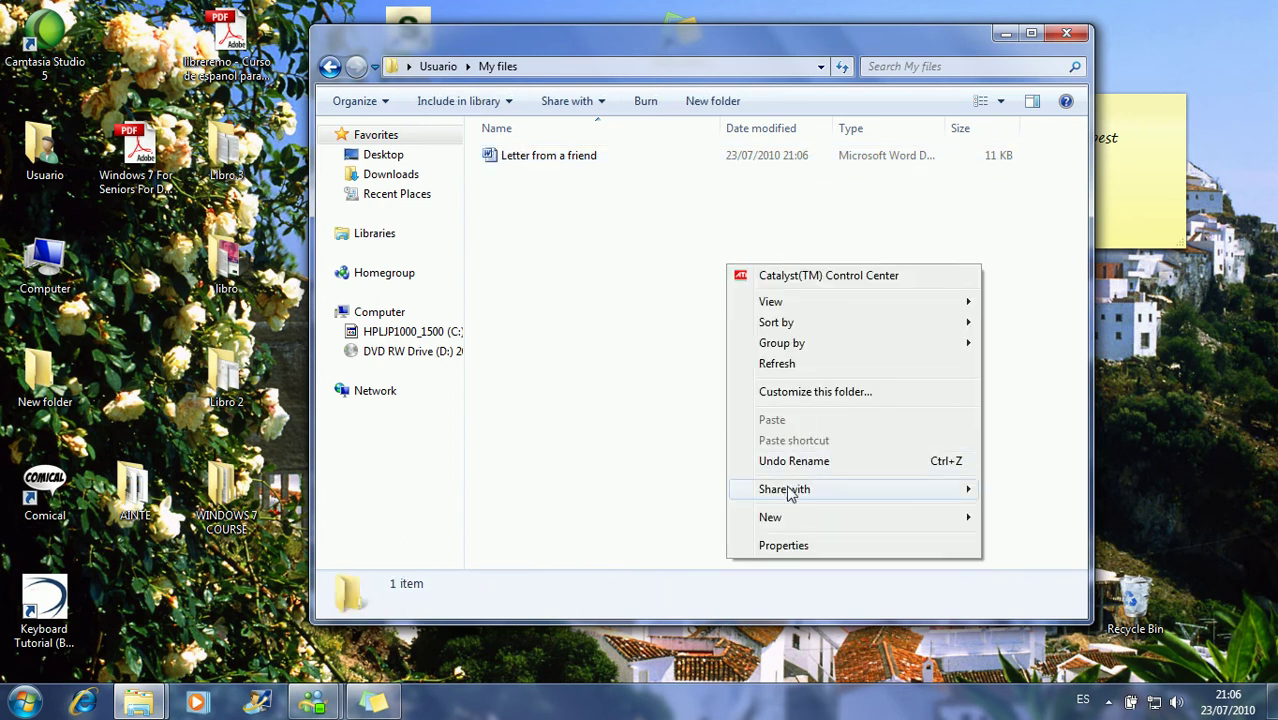
mouse_move(785, 518)
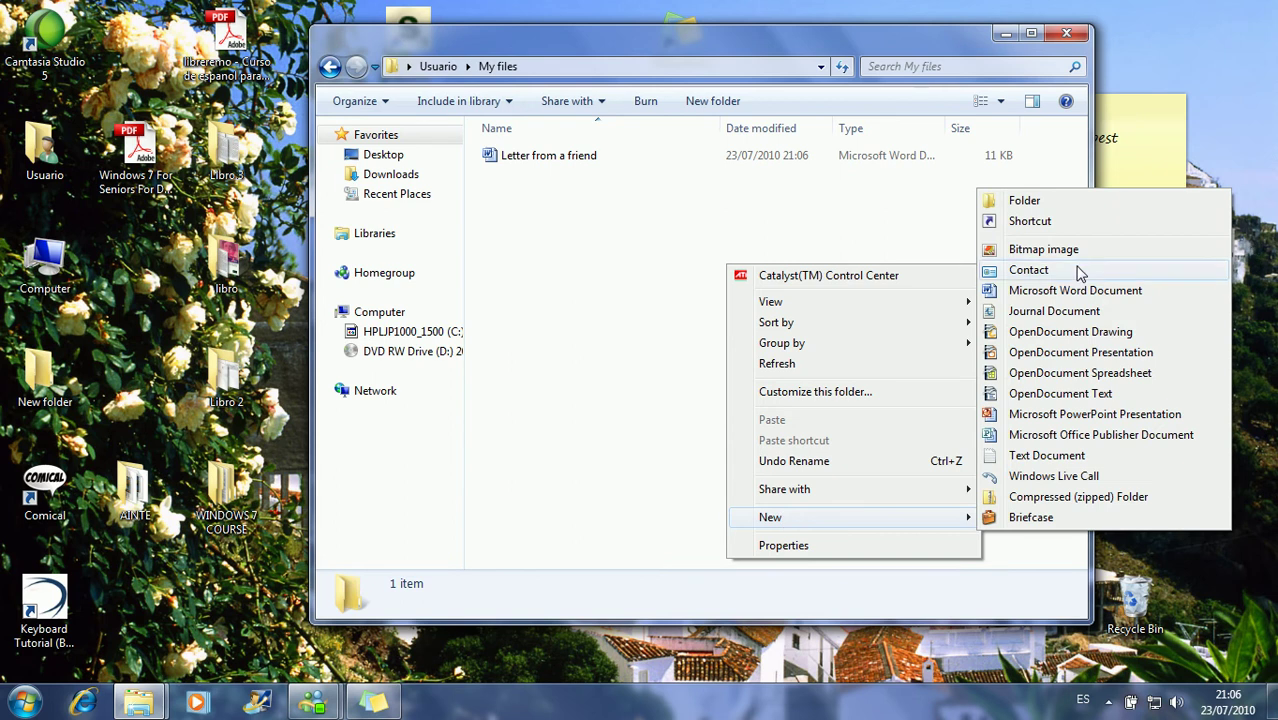
left_click(1043, 249)
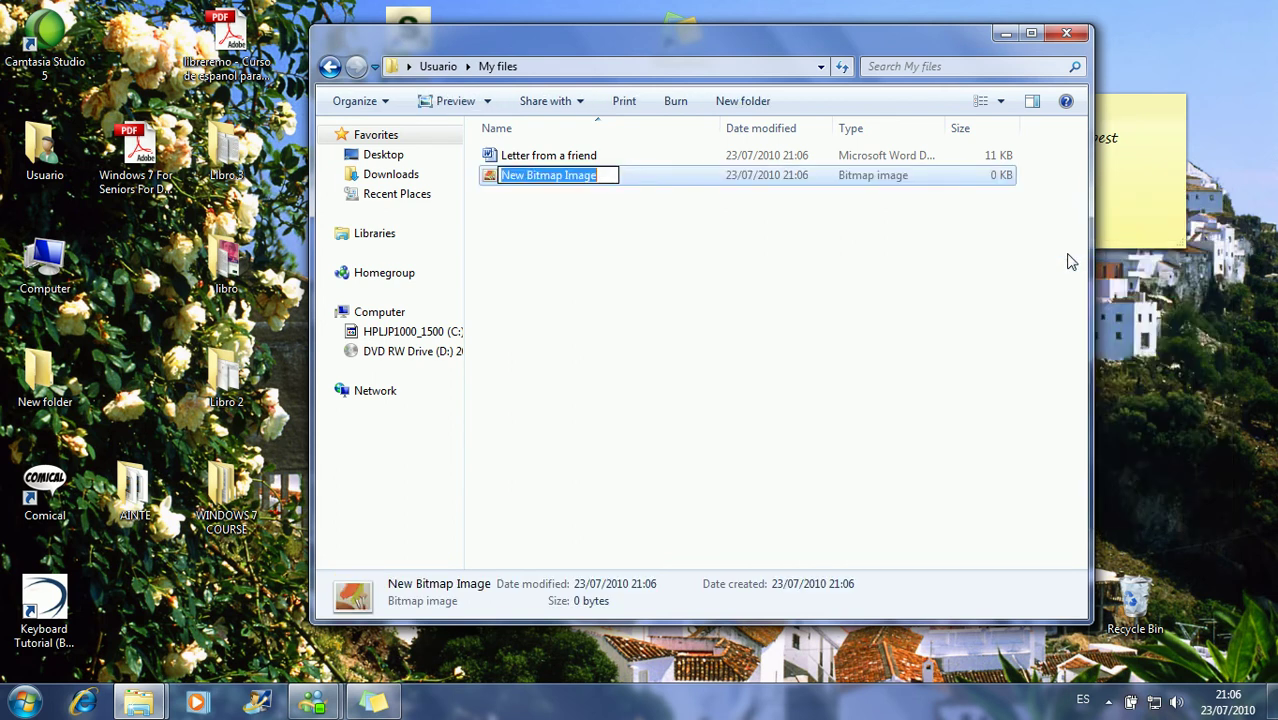
type("pepe")
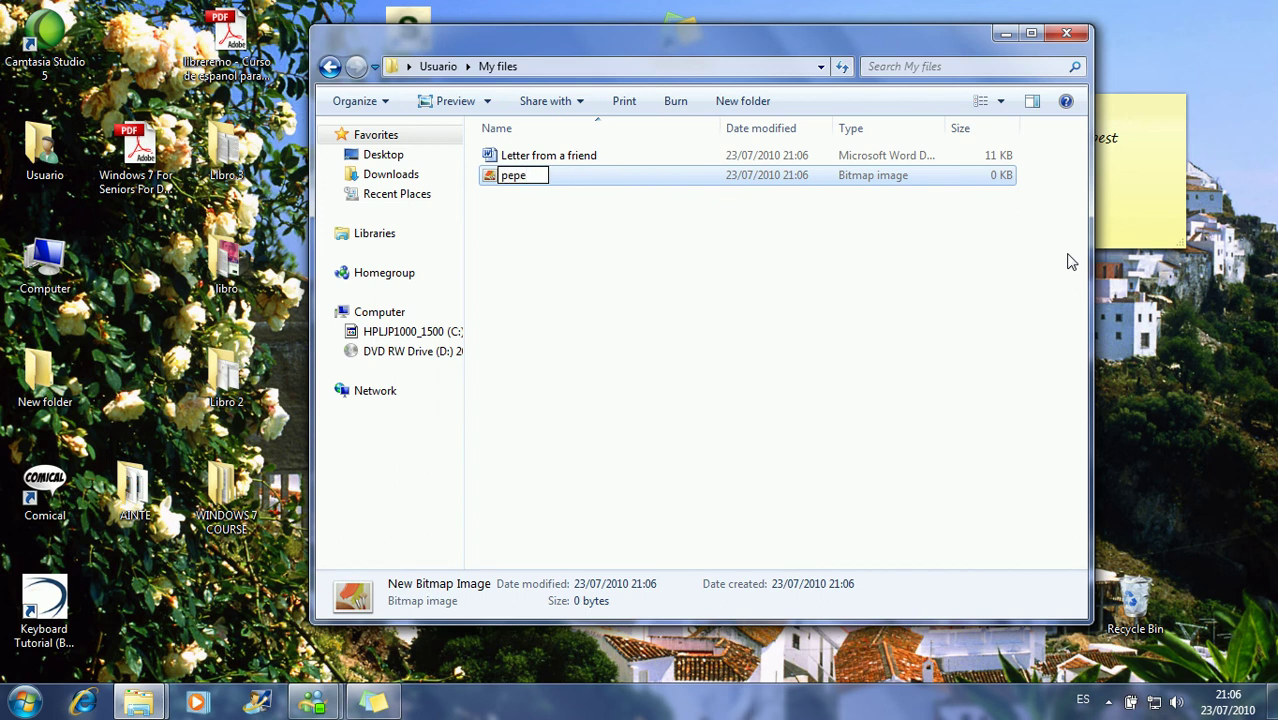
type("photo")
key("Return")
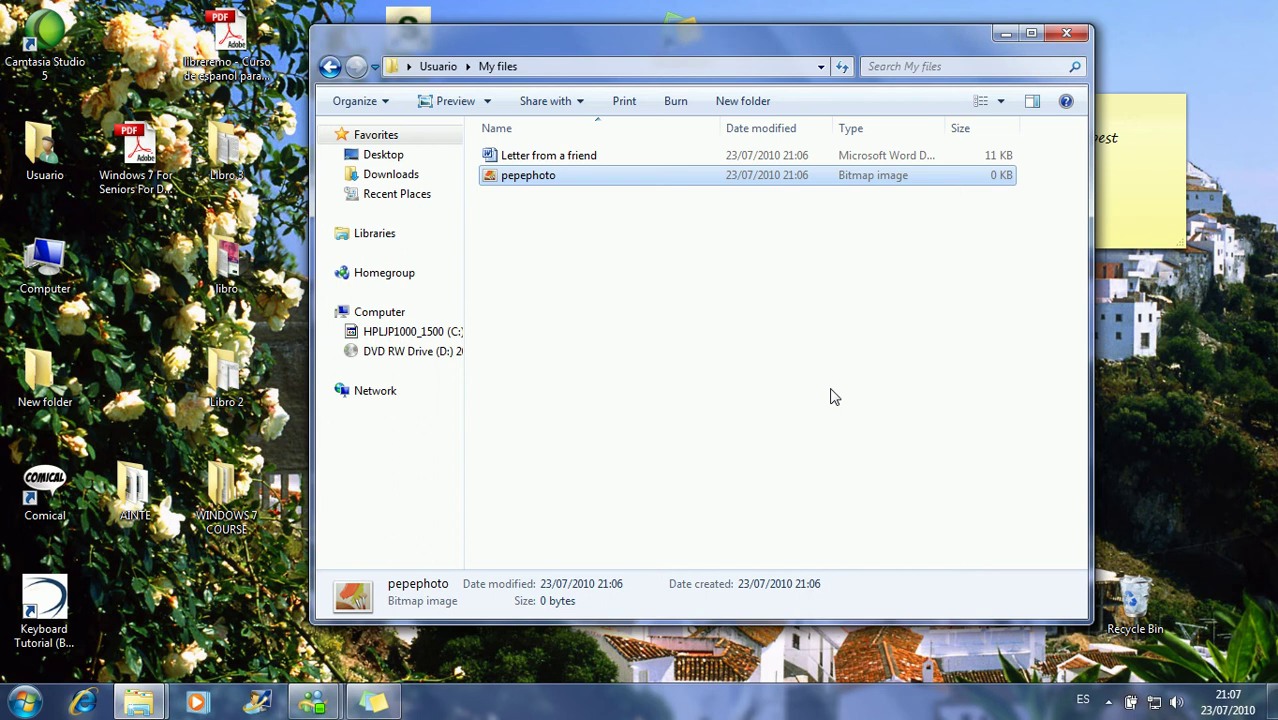
Add a new text document named 'prayer' to My files from the New menu
right_click(726, 300)
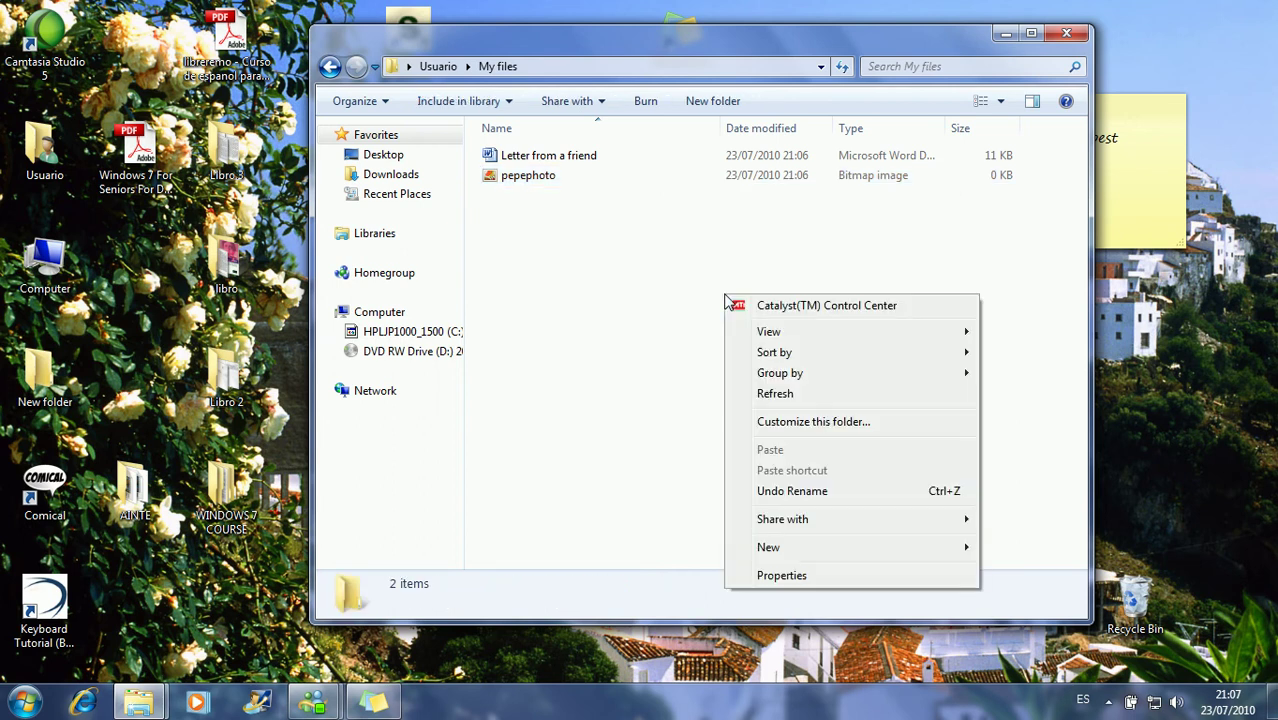
mouse_move(804, 545)
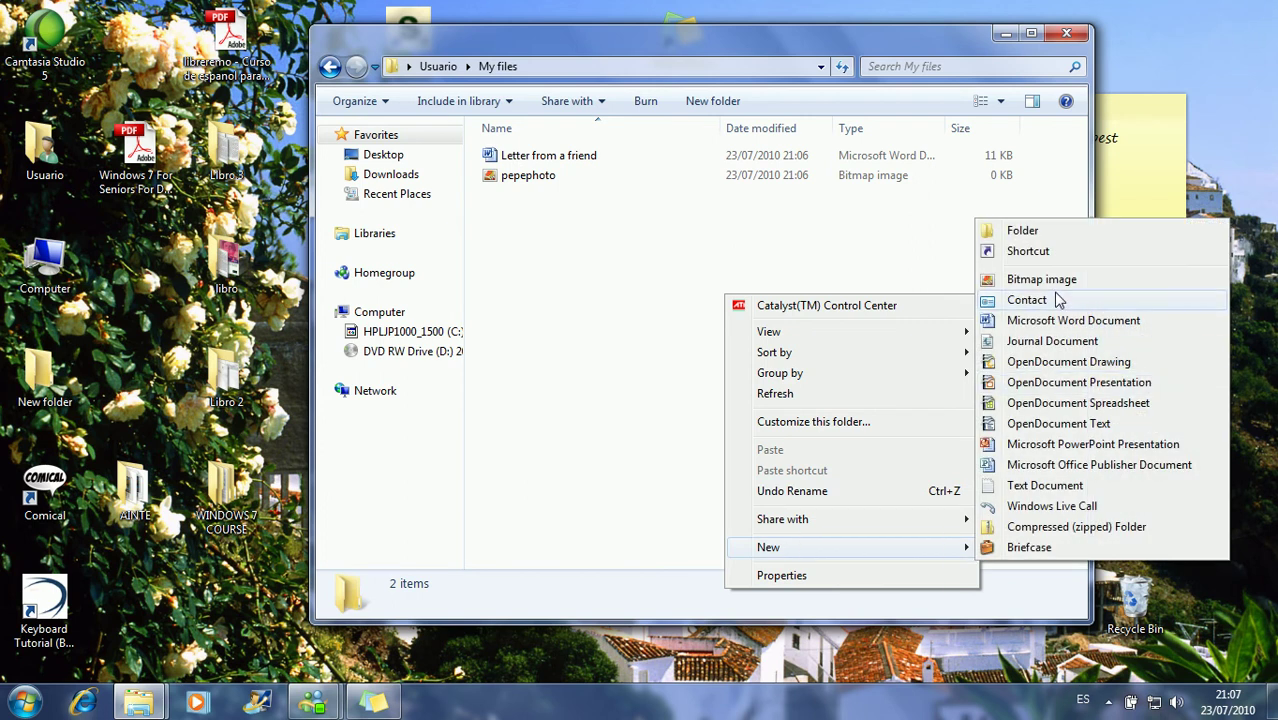
left_click(1044, 486)
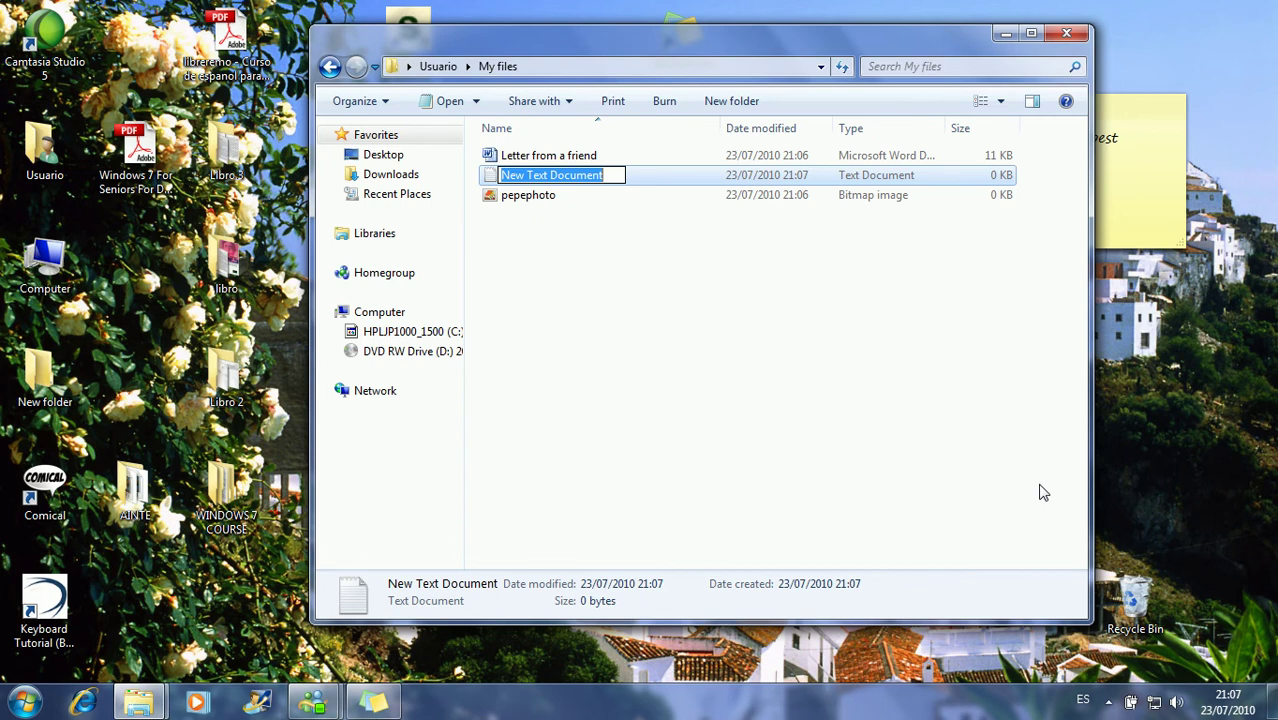
type("prayer")
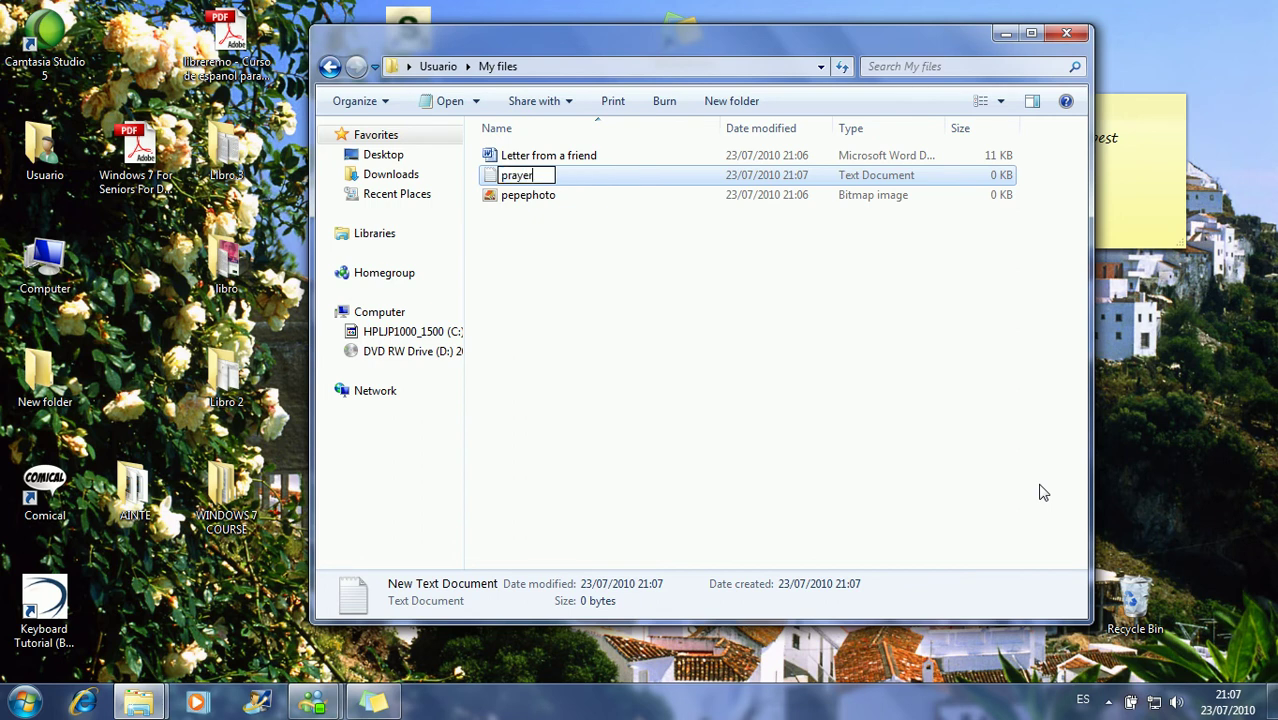
key("Return")
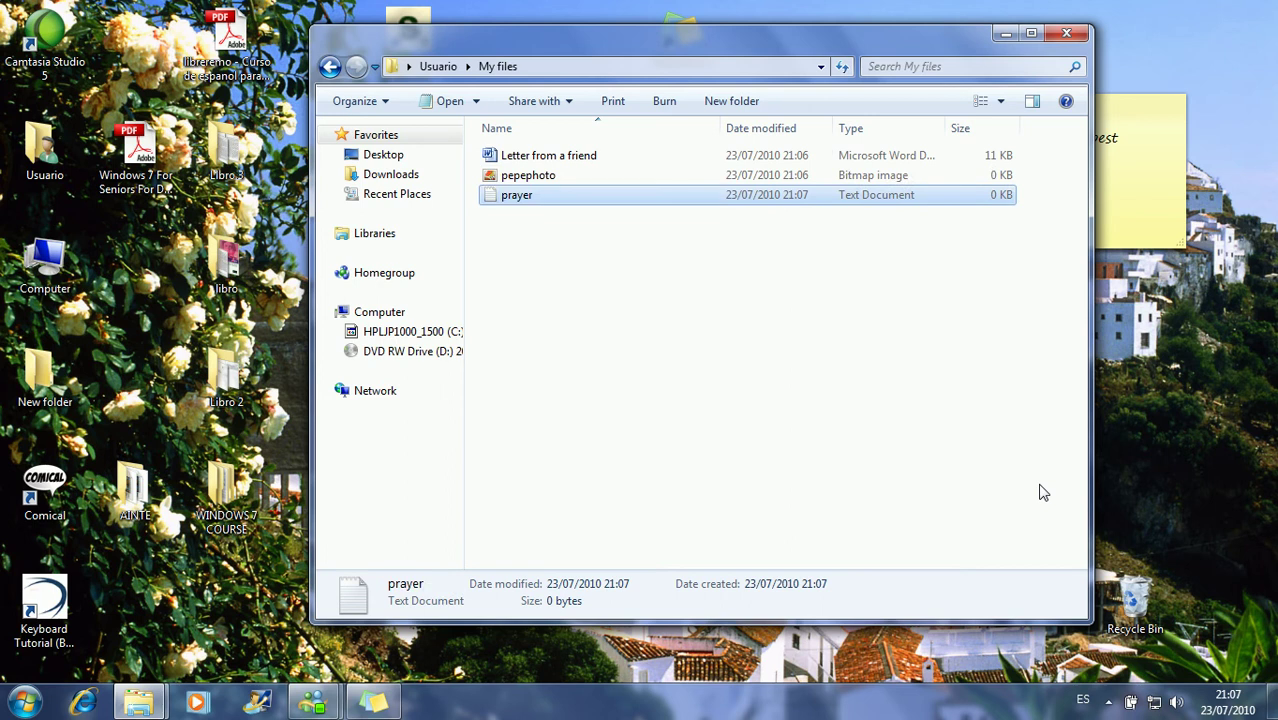
Go back to Usuario and open the My Documents folder
left_click(330, 68)
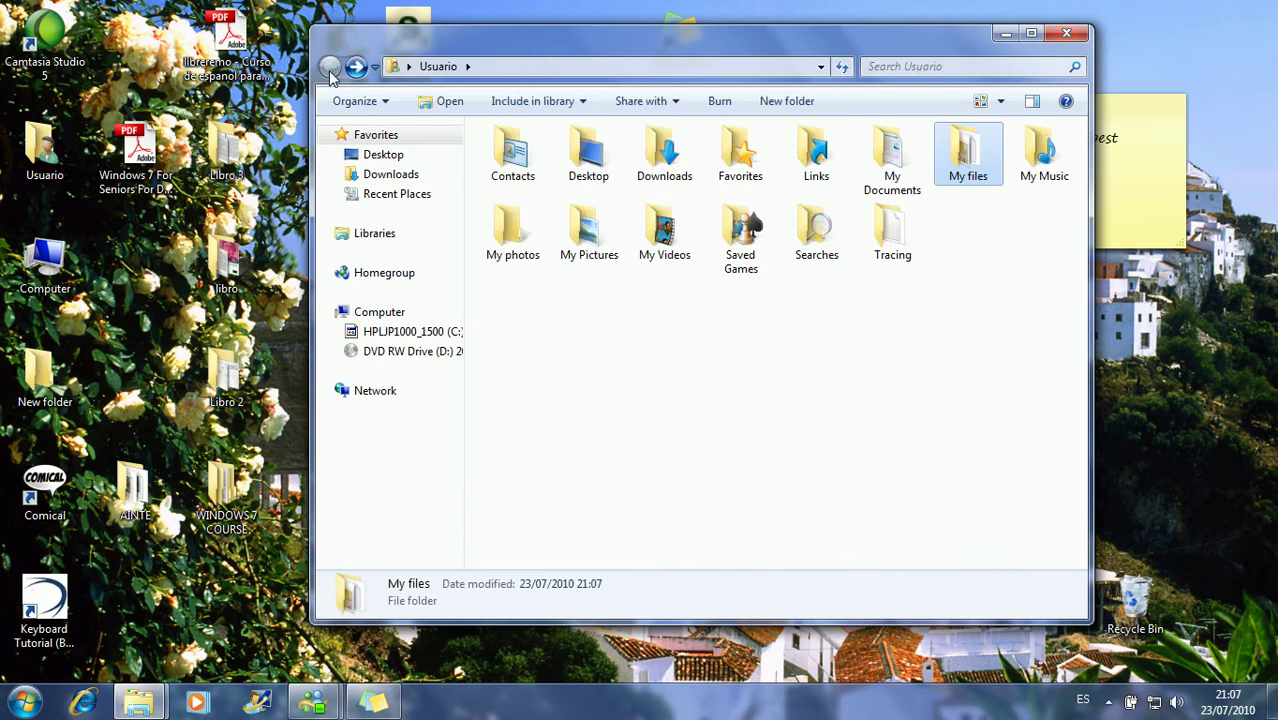
left_click(819, 372)
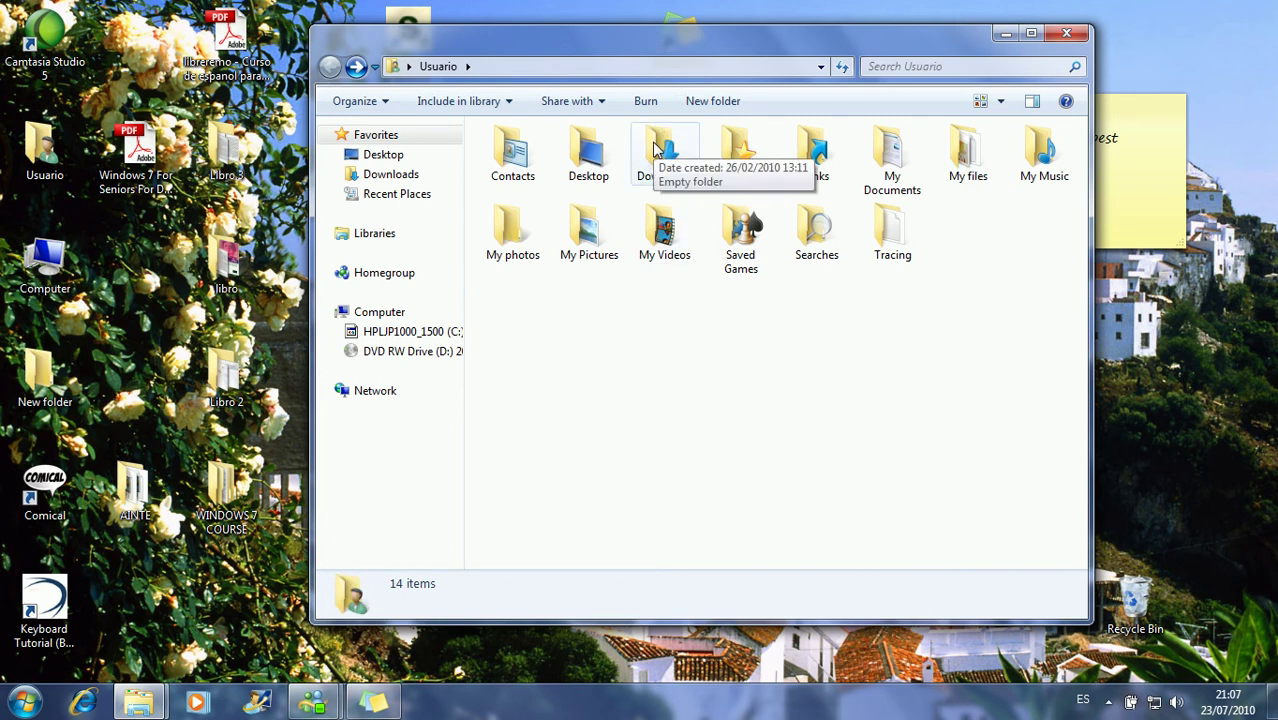
double_click(898, 157)
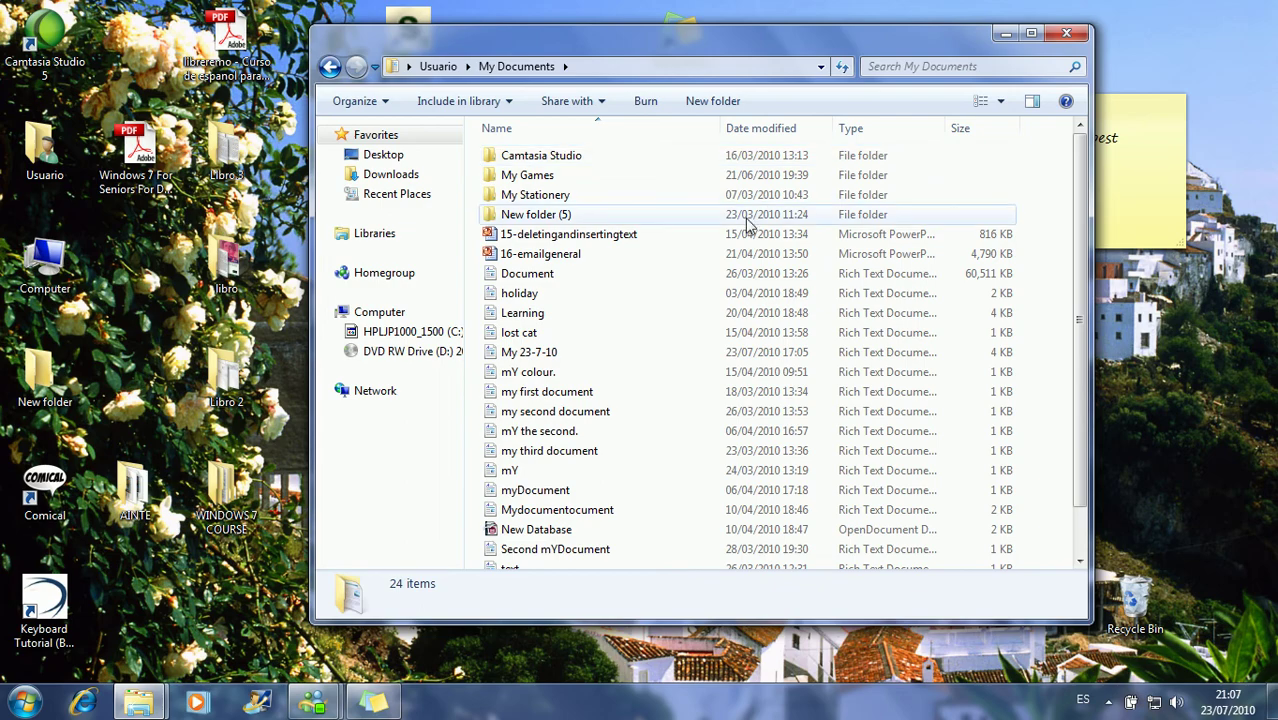
Open the holiday document in WordPad, close it, then open the 16-emailgeneral presentation
left_click(519, 295)
double_click(519, 295)
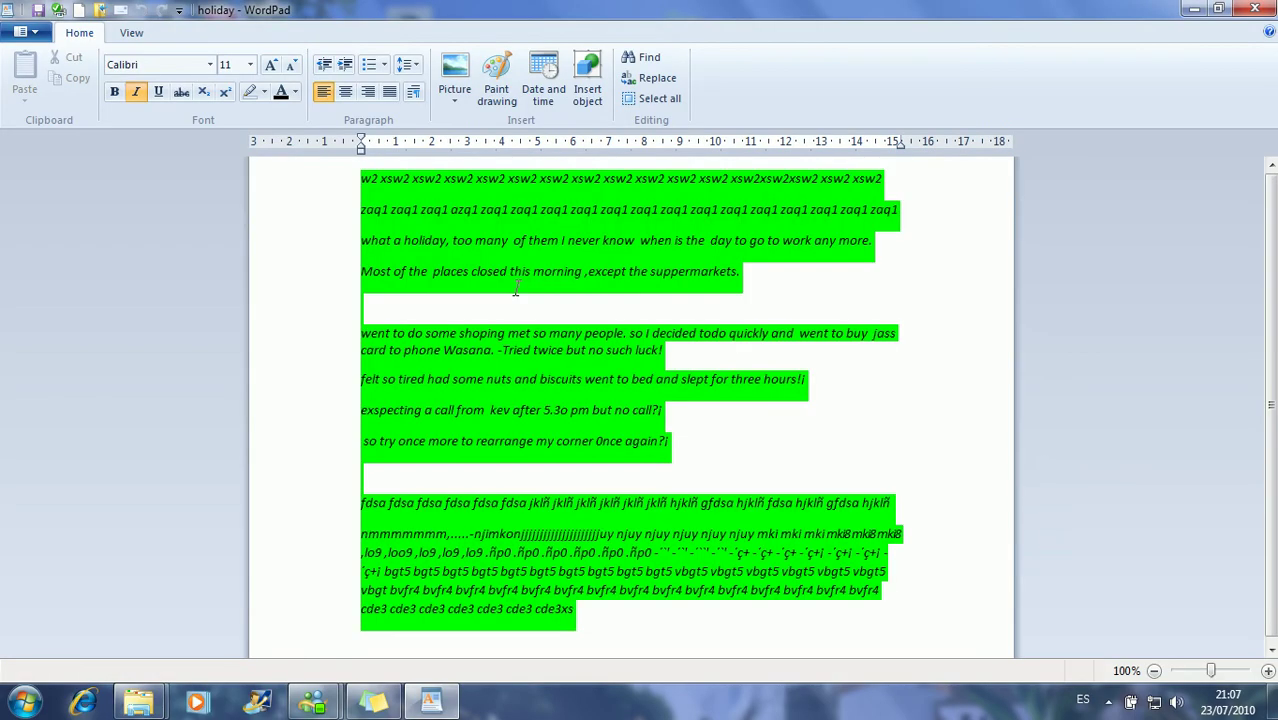
left_click(1264, 11)
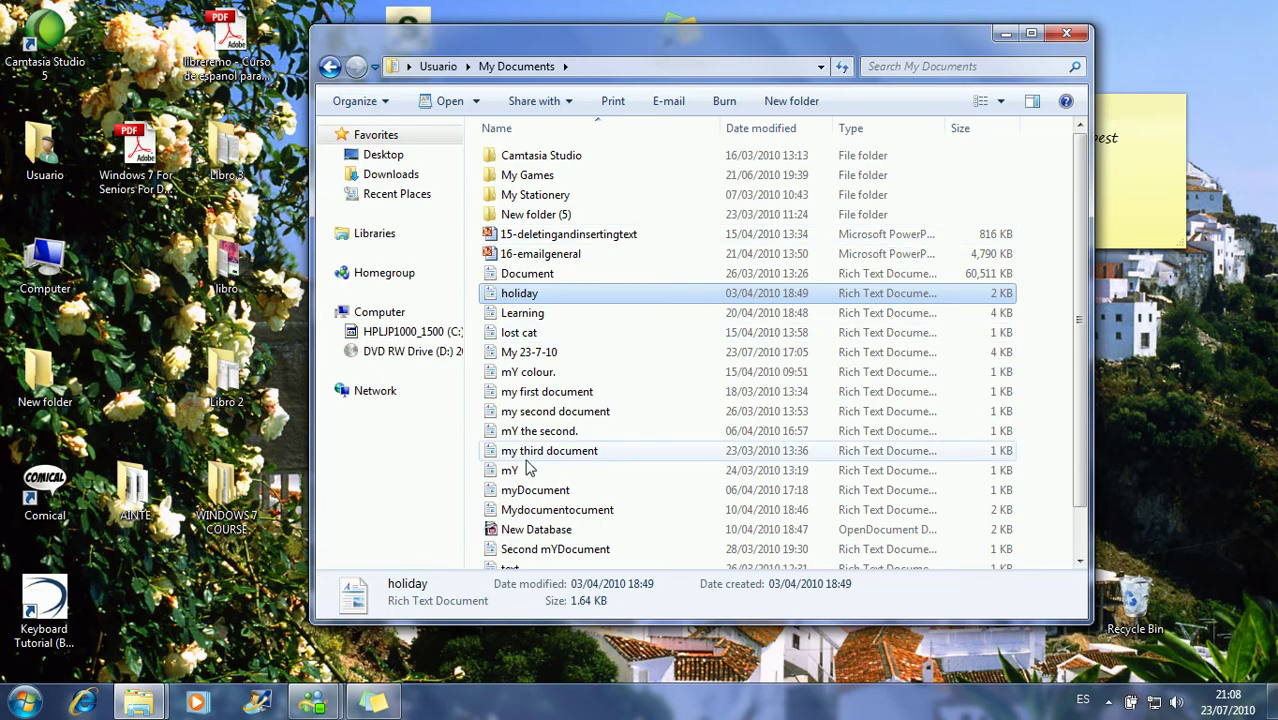
double_click(545, 254)
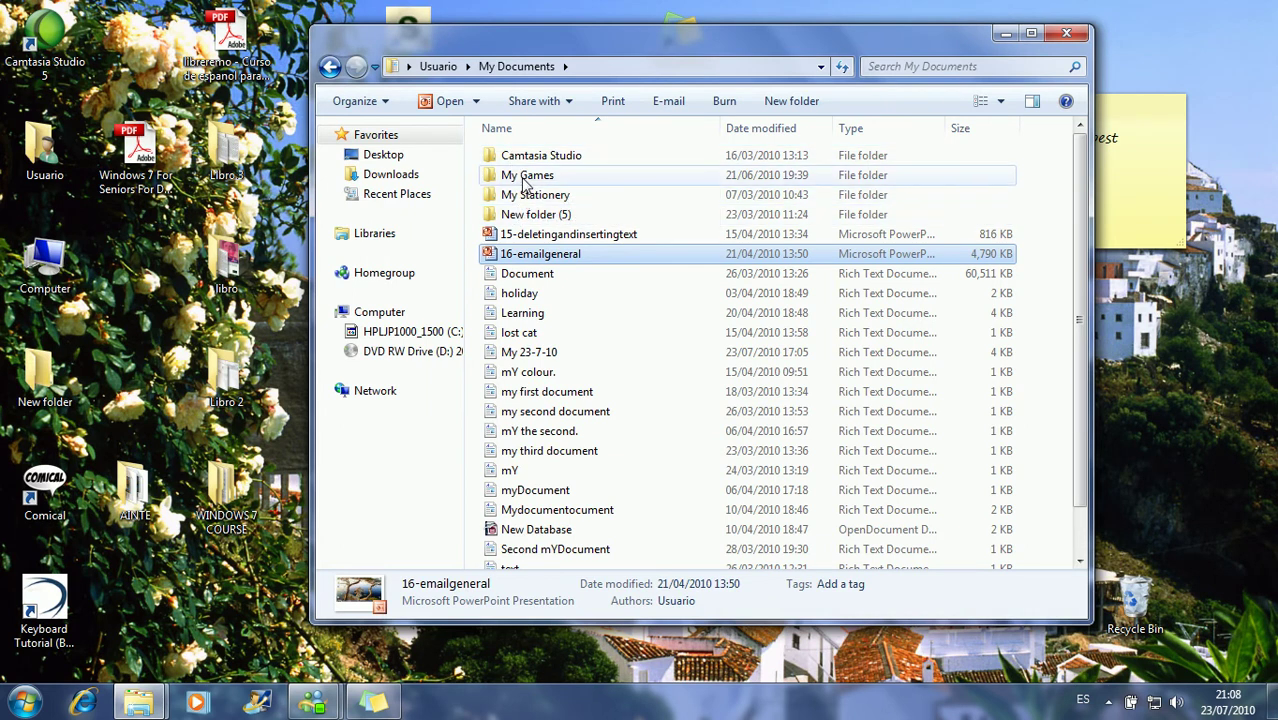
double_click(524, 177)
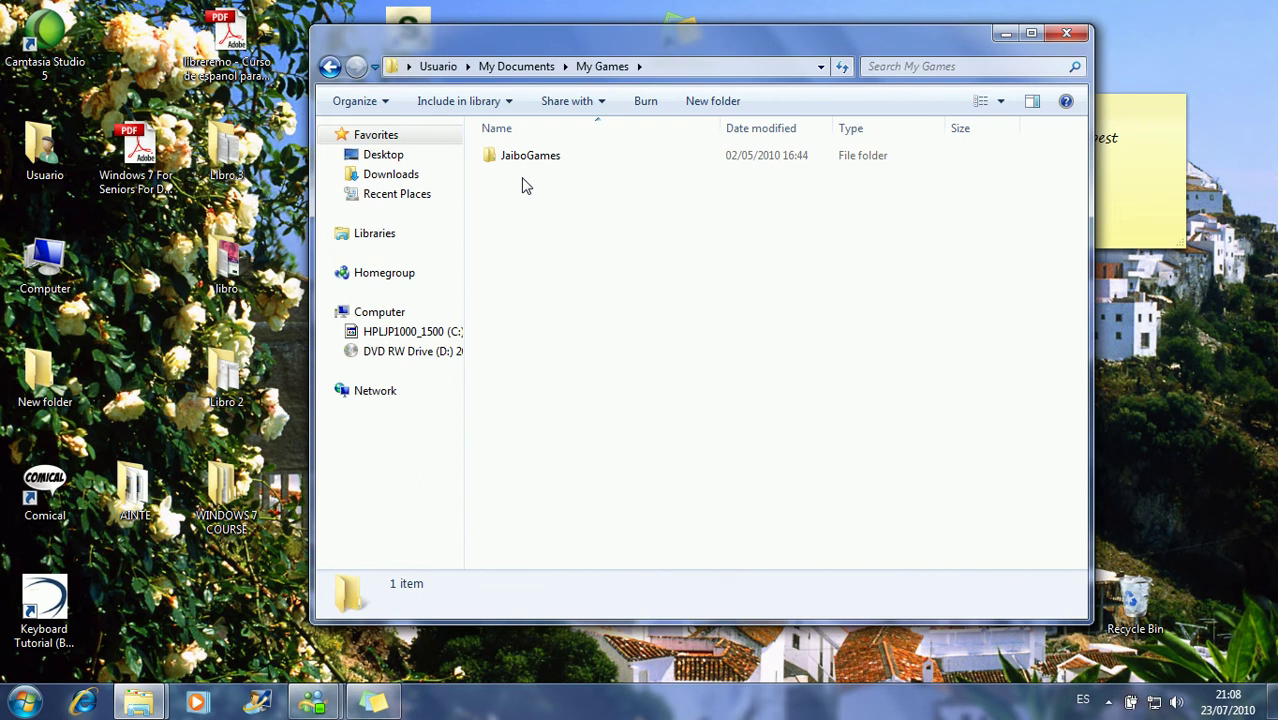
left_click(330, 66)
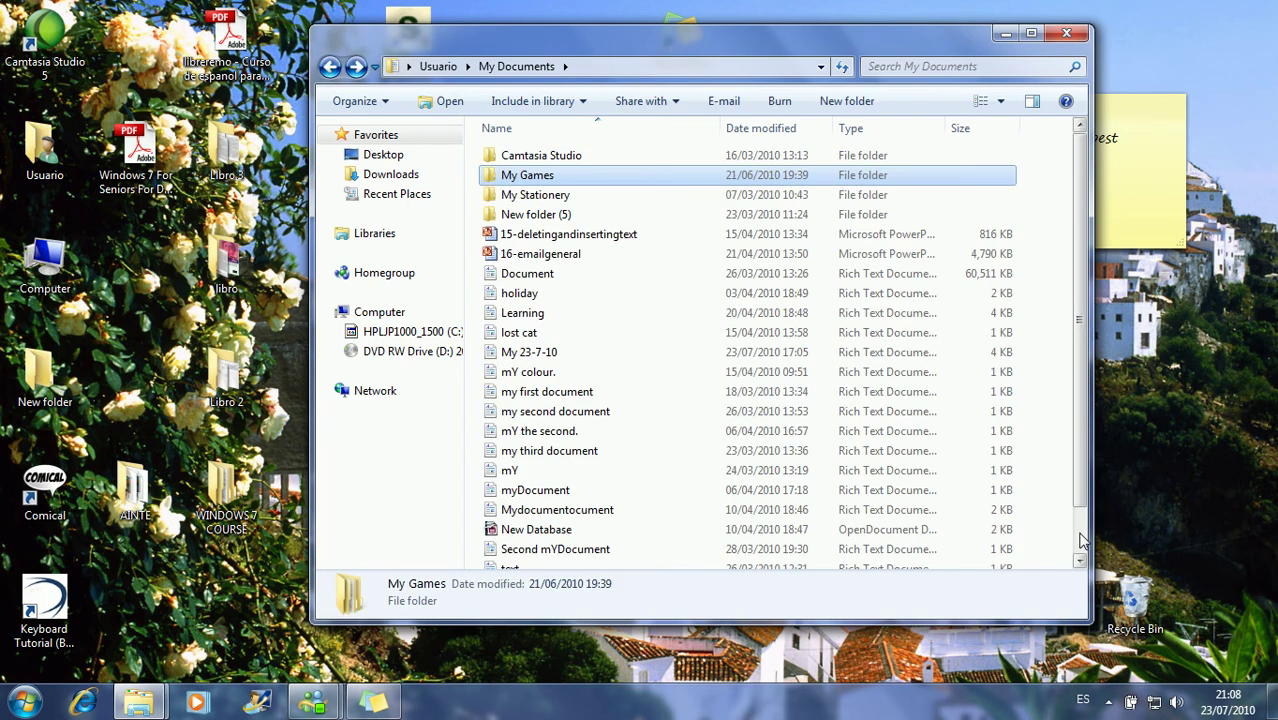
scroll(1082, 540, "down", 3)
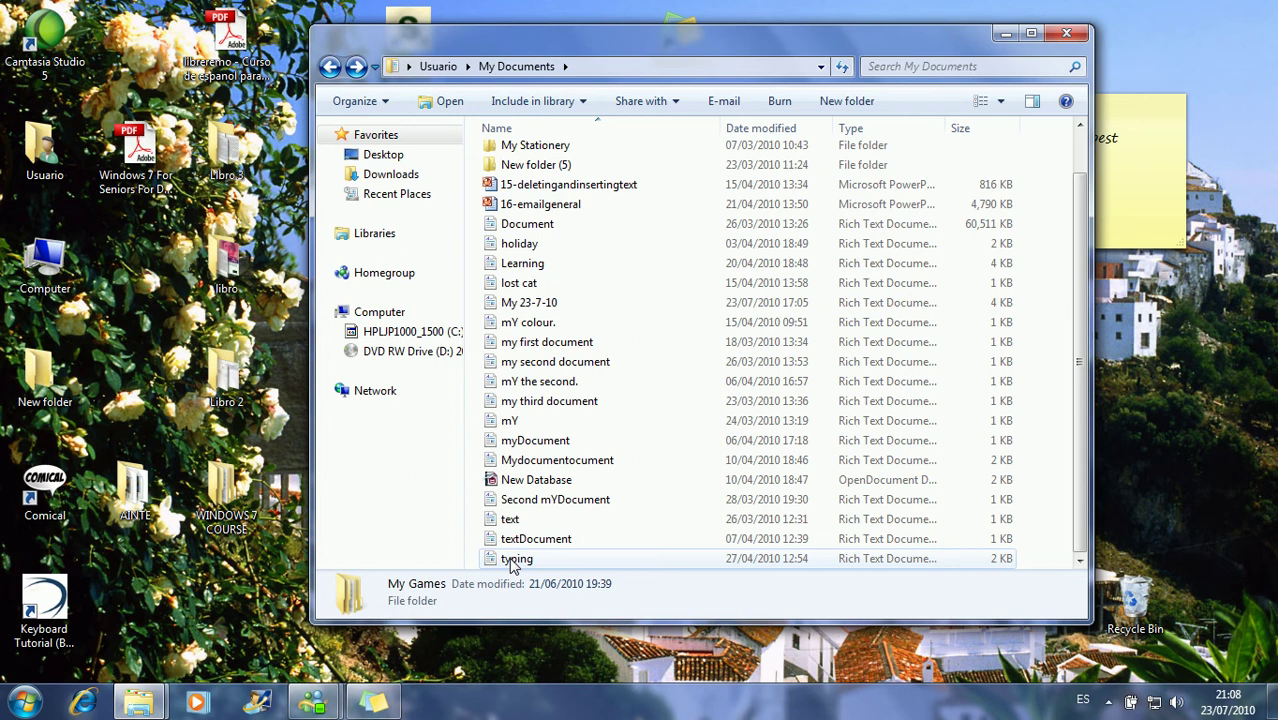
Open the typing document in WordPad and close it again
double_click(517, 559)
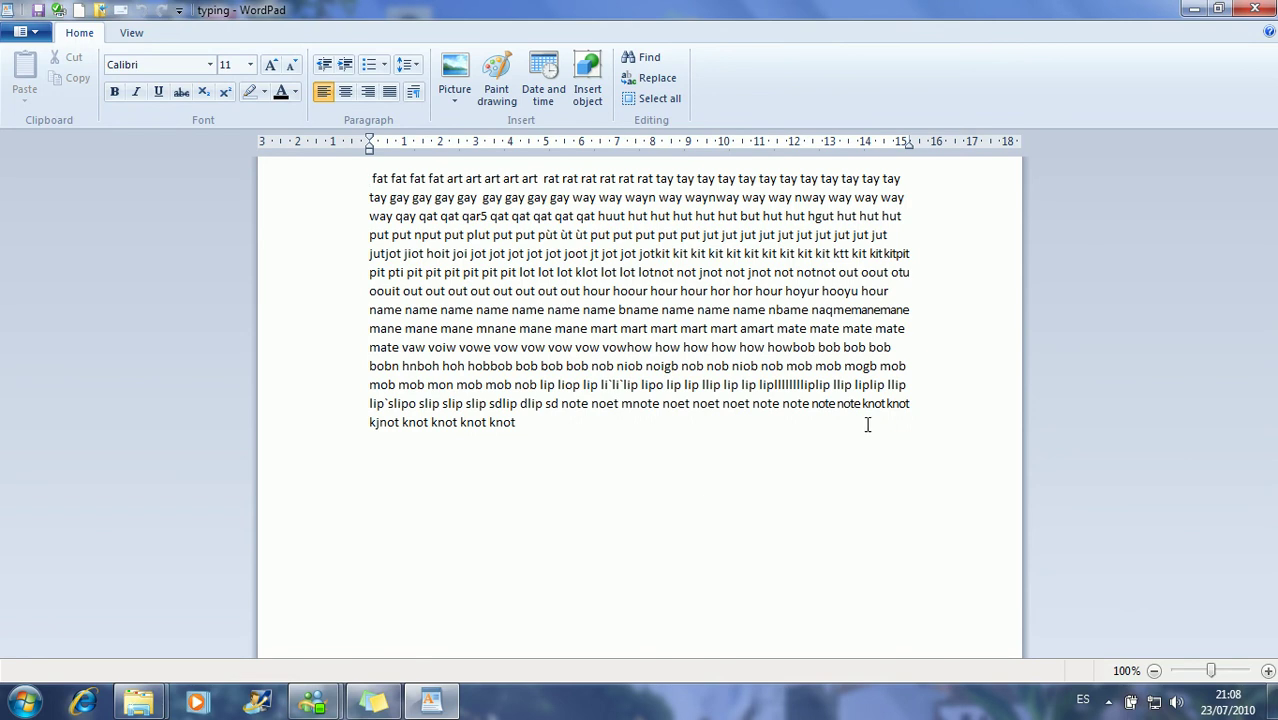
left_click(1253, 10)
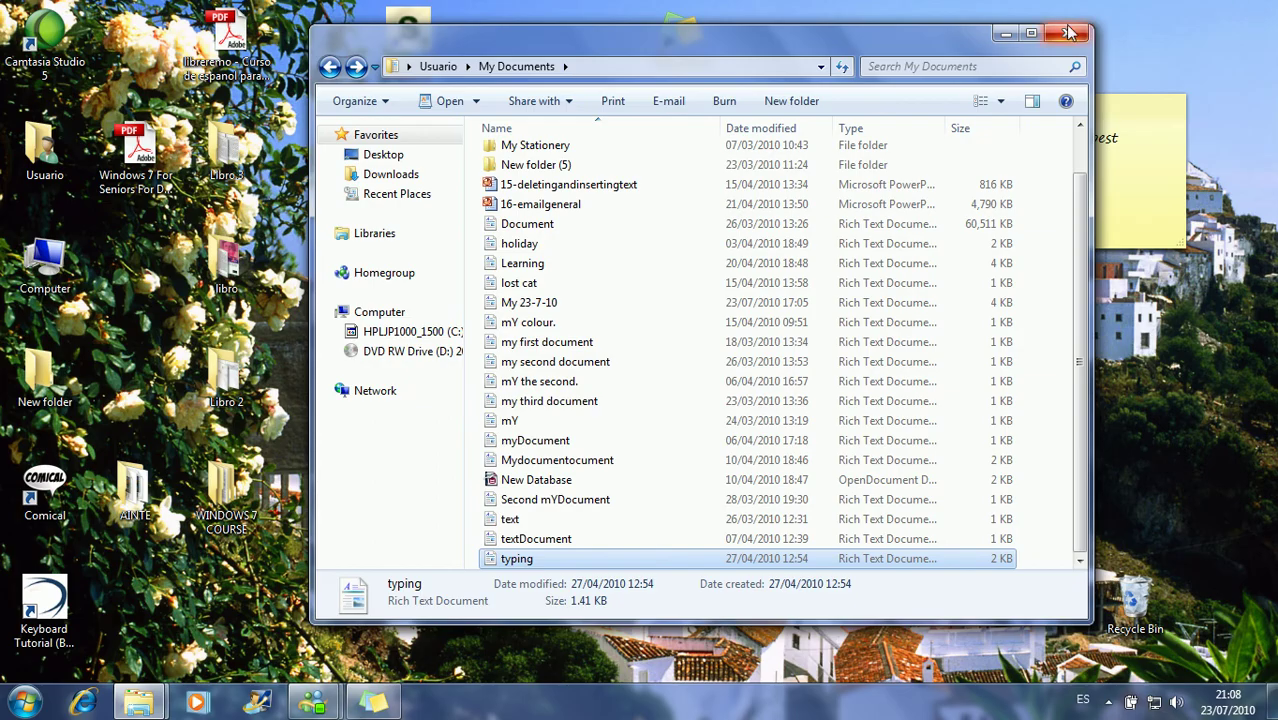
left_click(329, 67)
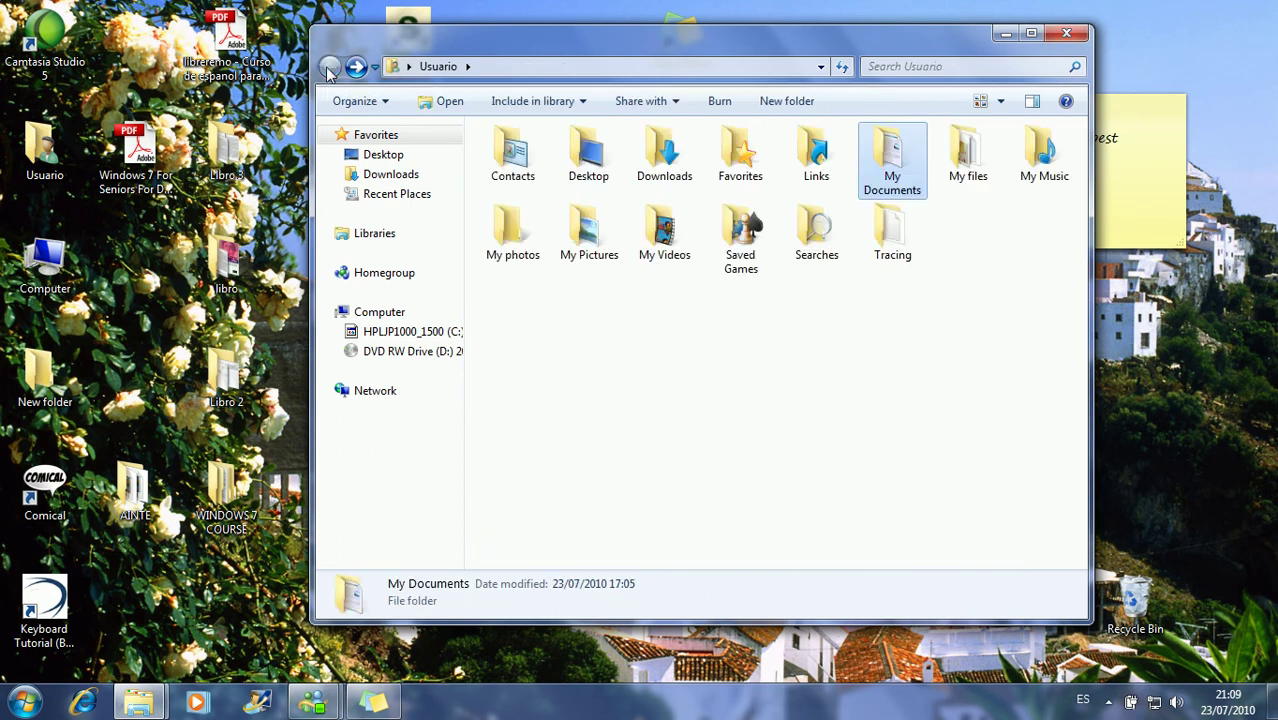
left_click(599, 354)
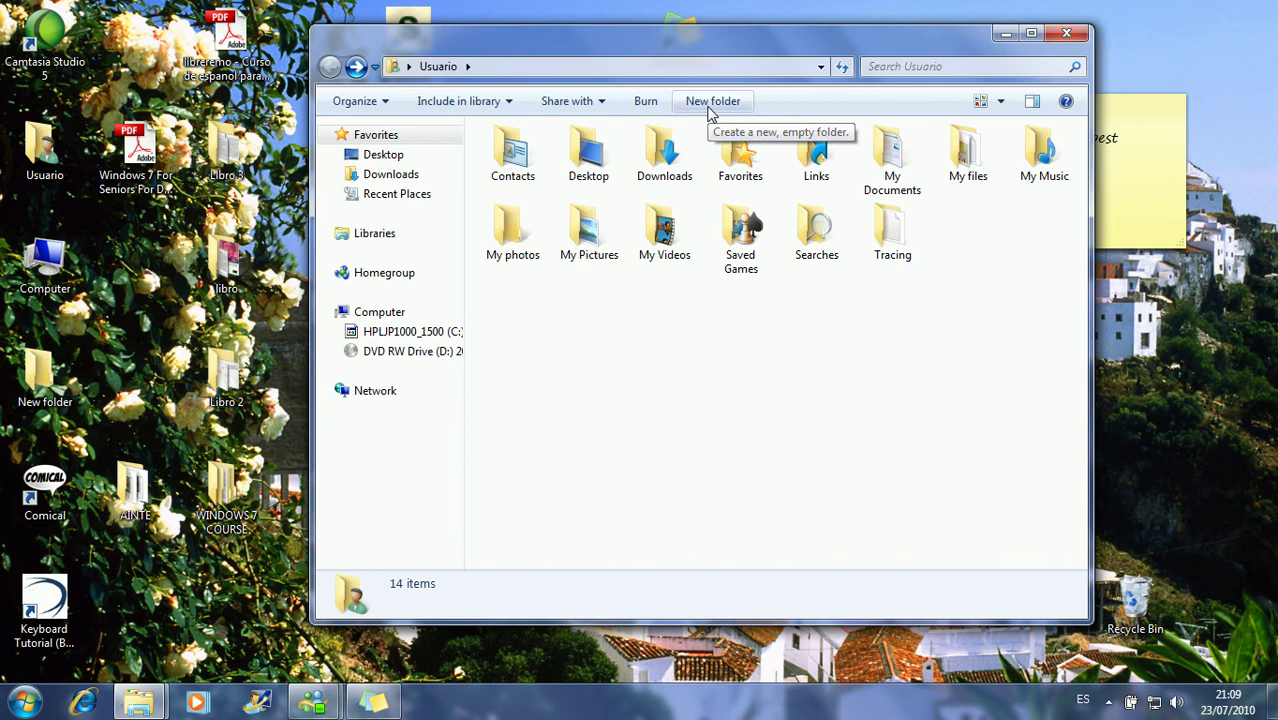
left_click(709, 110)
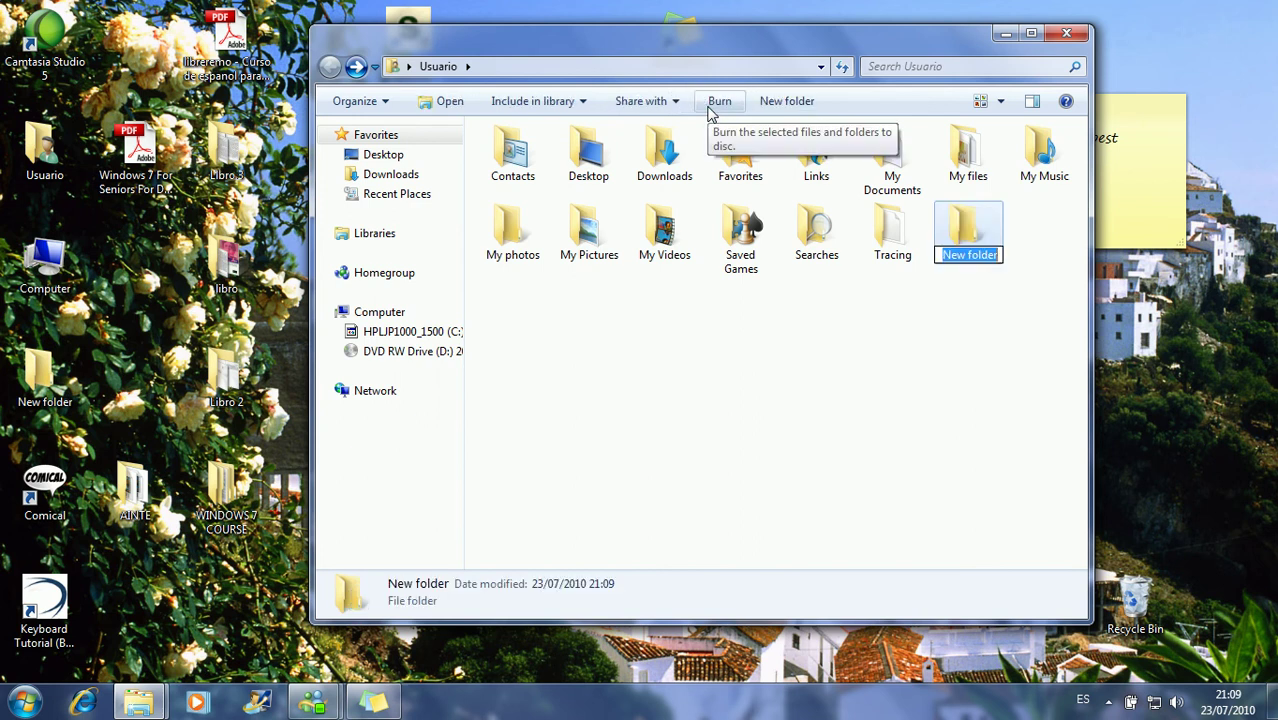
type("My")
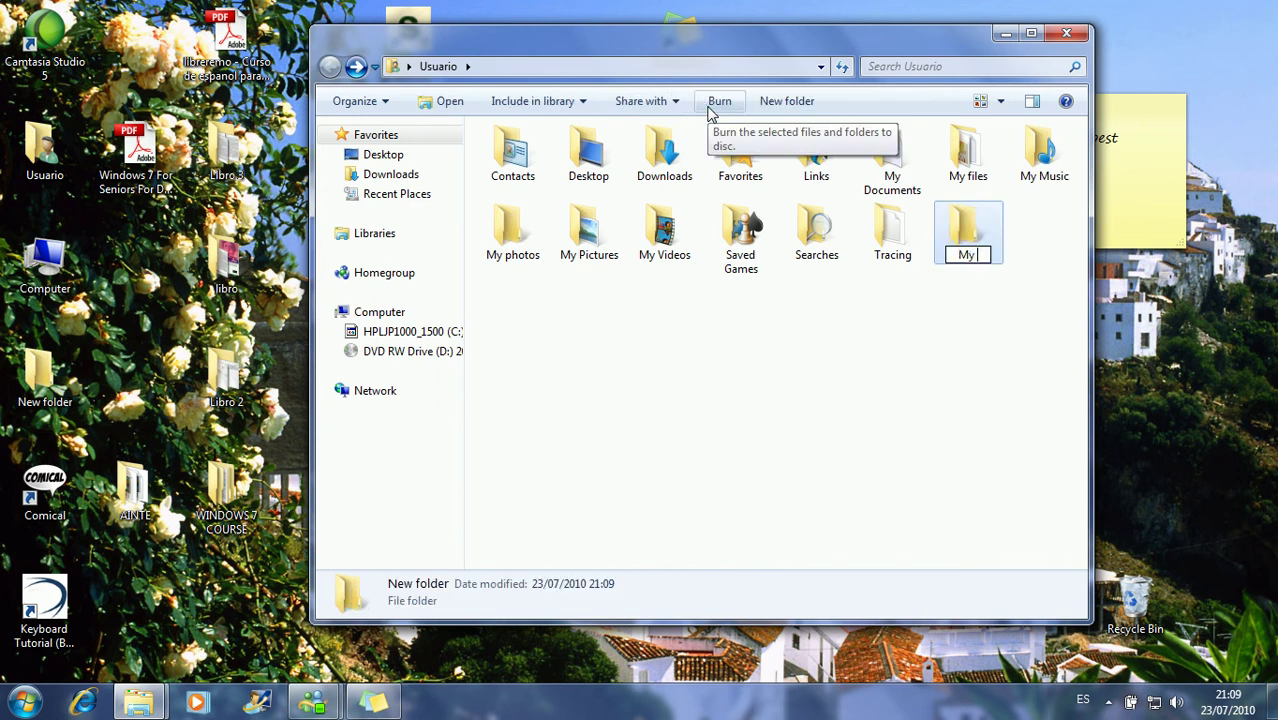
key("BackSpace")
key("BackSpace")
left_click(709, 108)
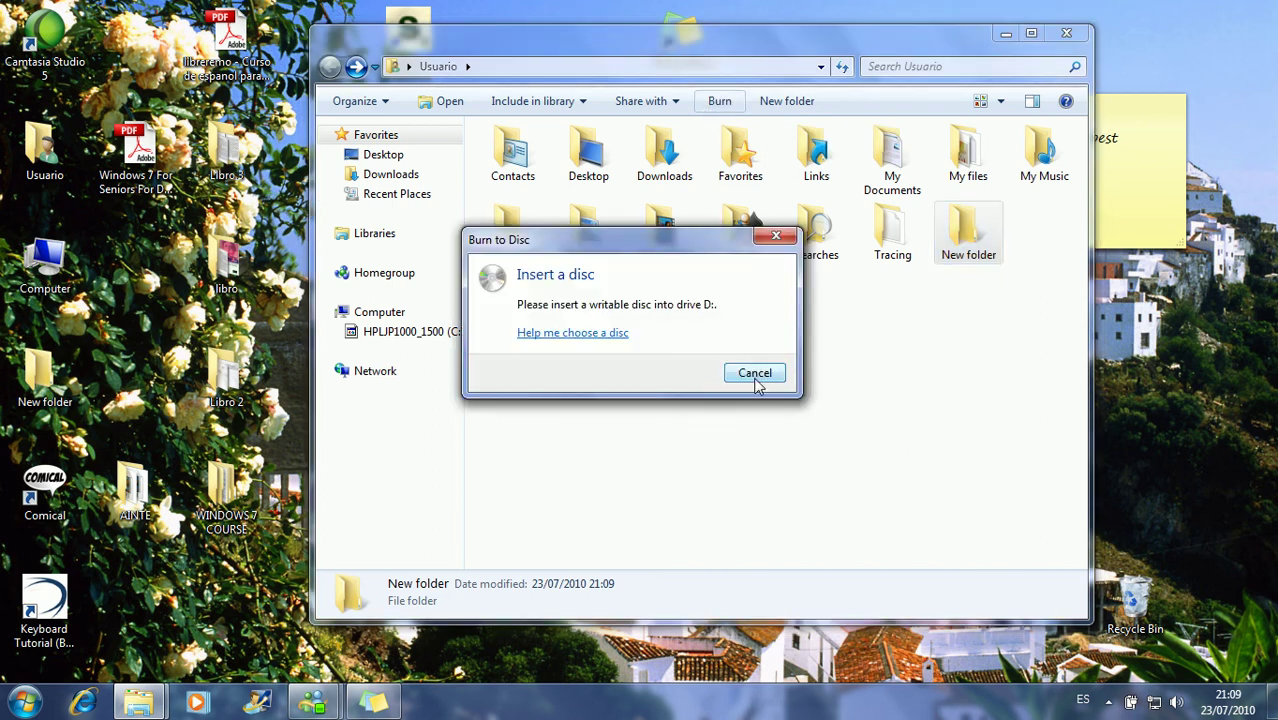
left_click(756, 376)
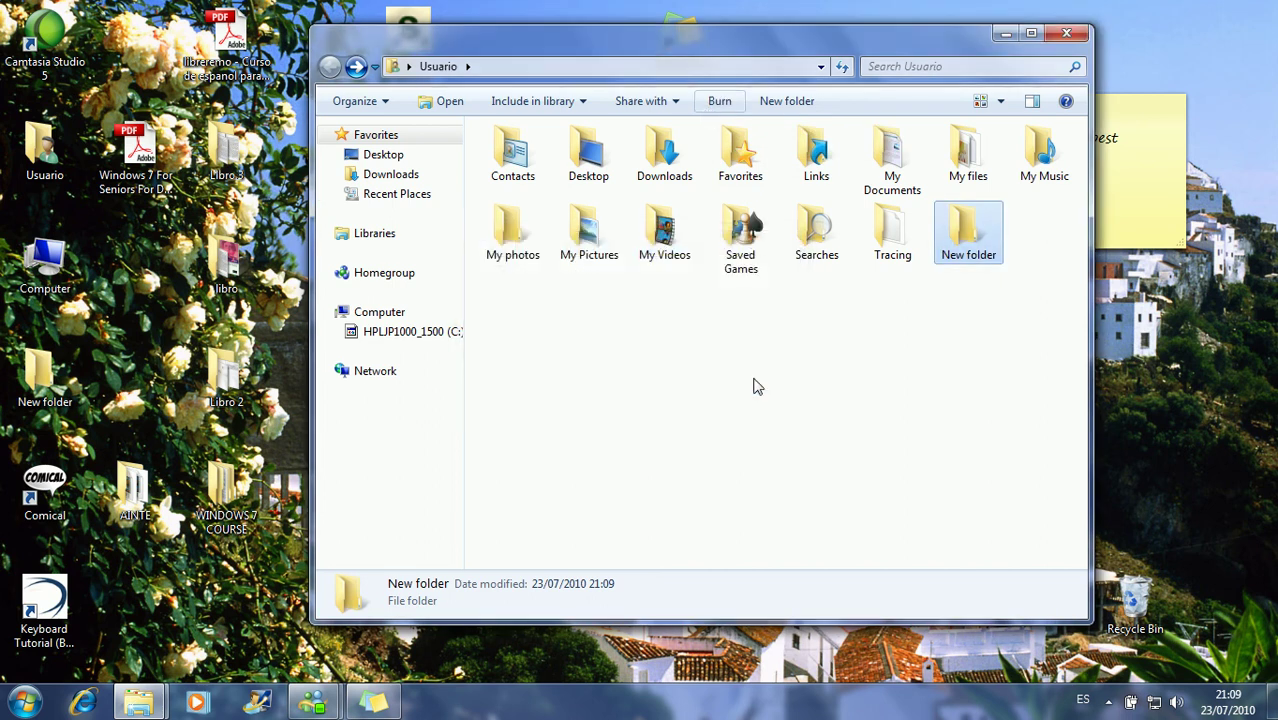
right_click(968, 240)
left_click(1008, 497)
left_click(690, 421)
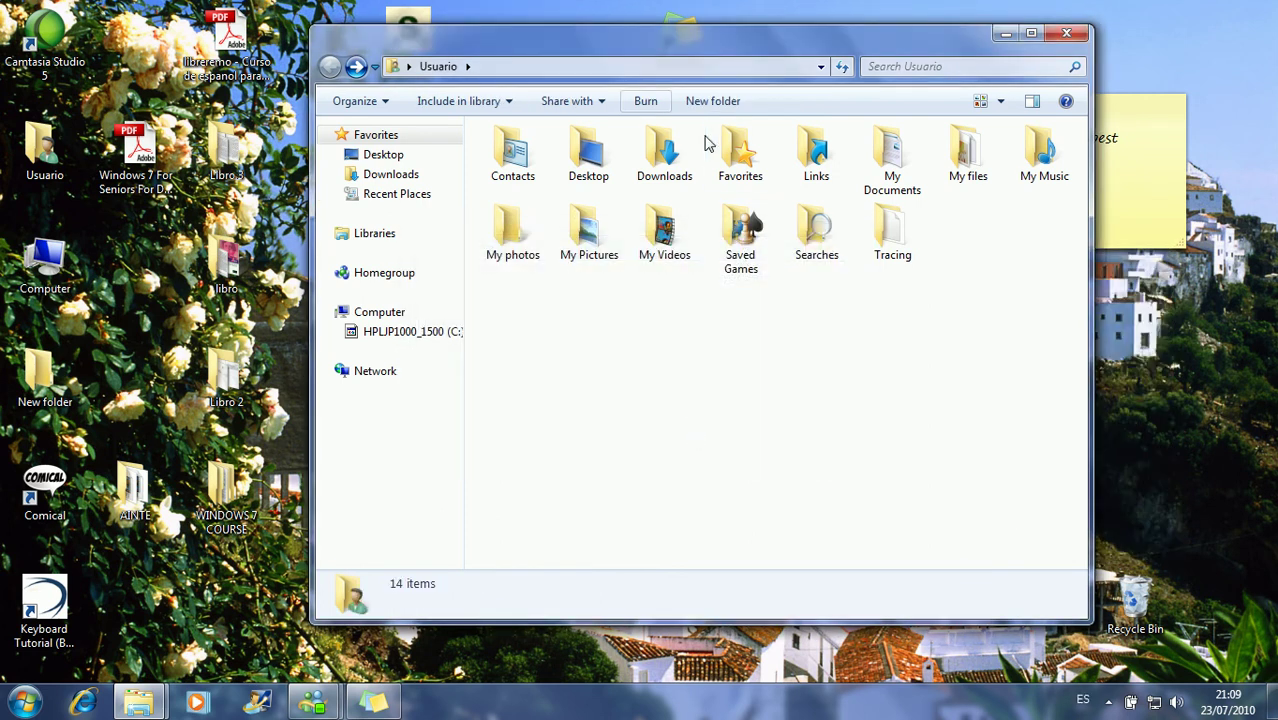
Create a 'party photos' folder in Usuario, then go back and open it
left_click(712, 100)
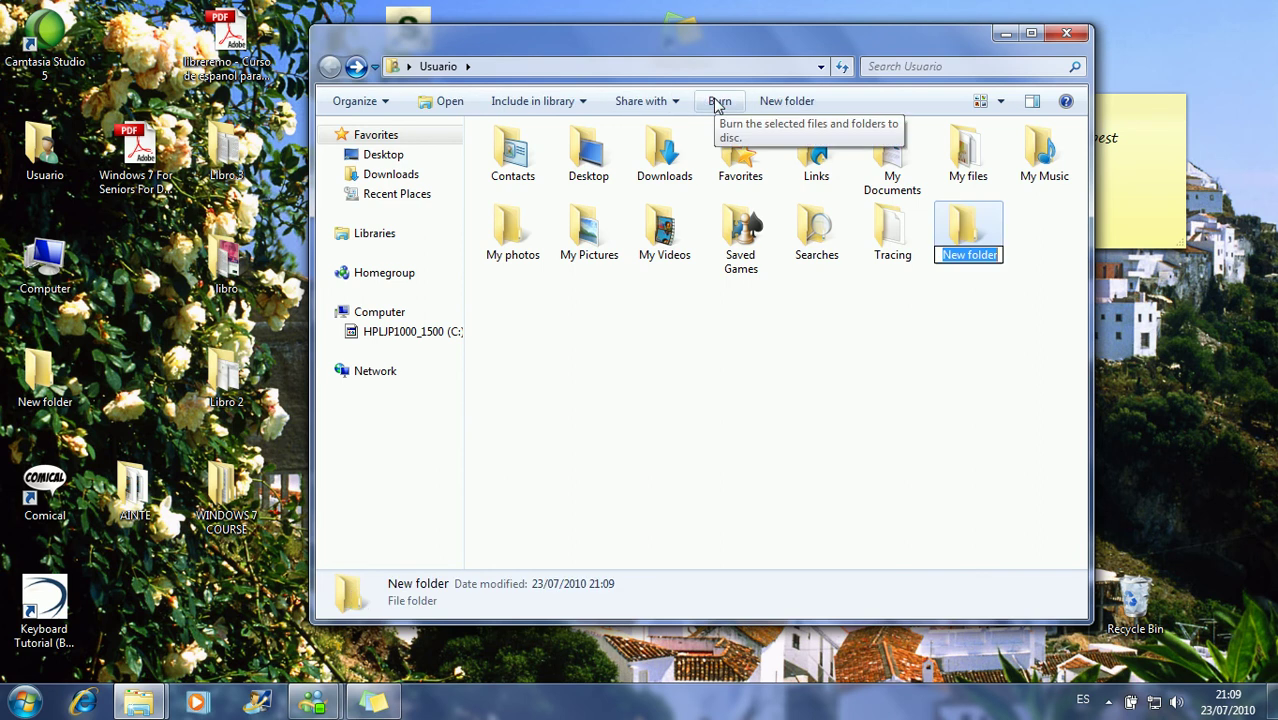
key("BackSpace")
type("ghsd")
key("BackSpace")
key("BackSpace")
key("BackSpace")
key("BackSpace")
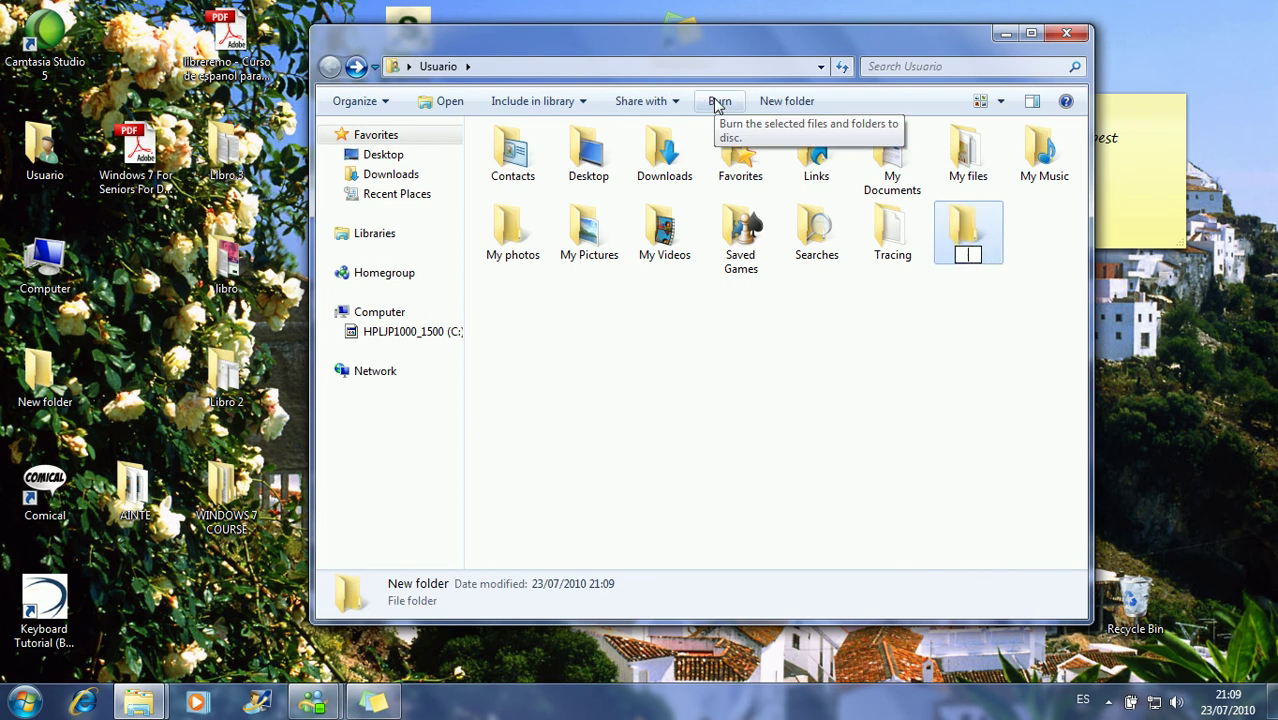
type("party photos")
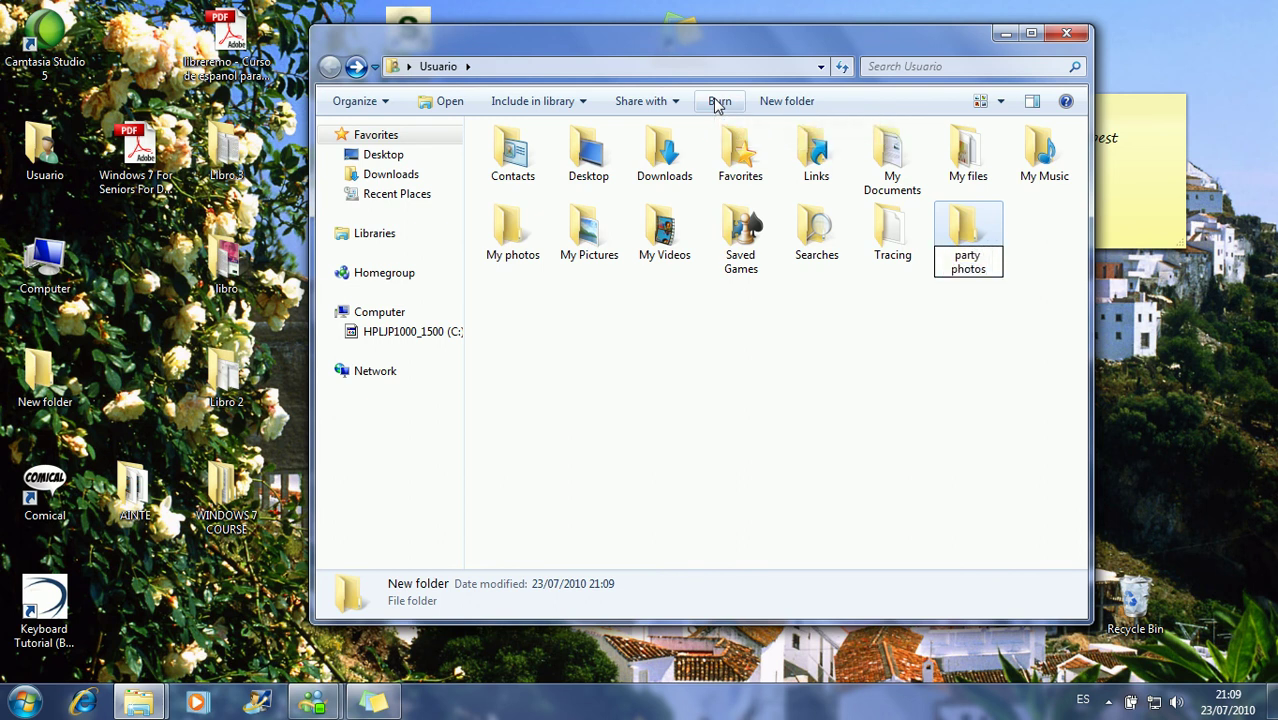
key("Return")
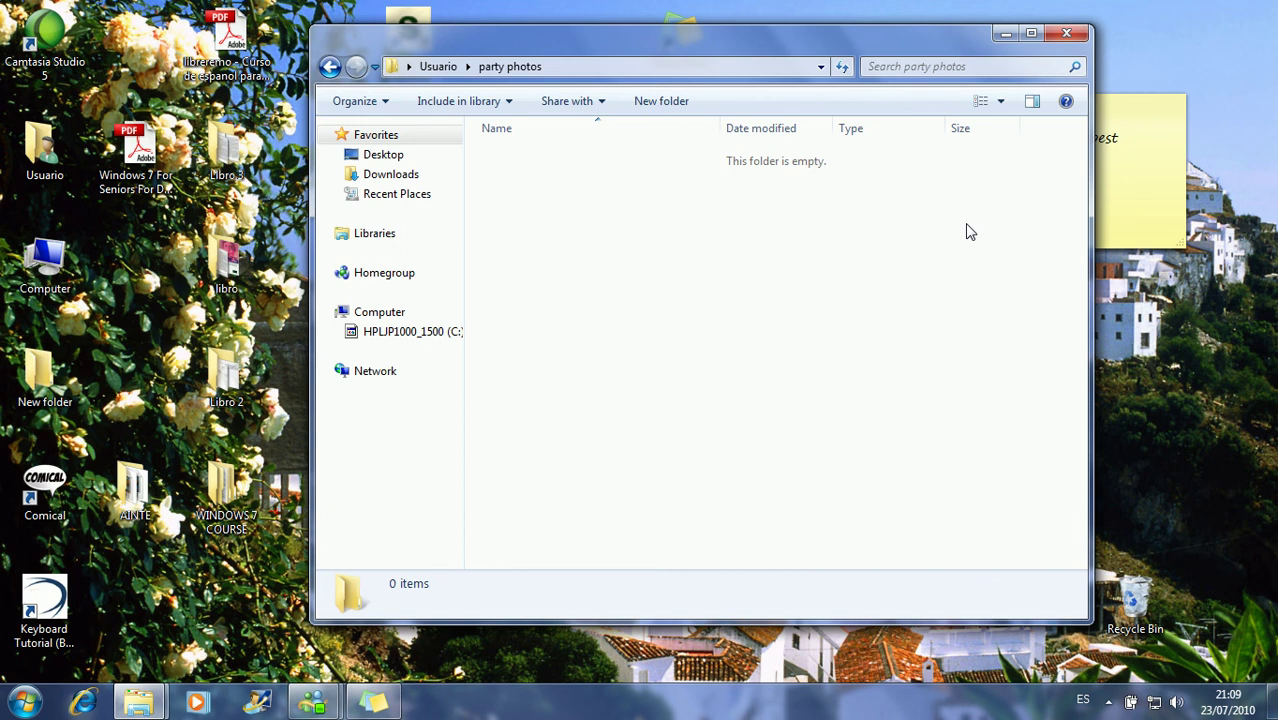
left_click(329, 68)
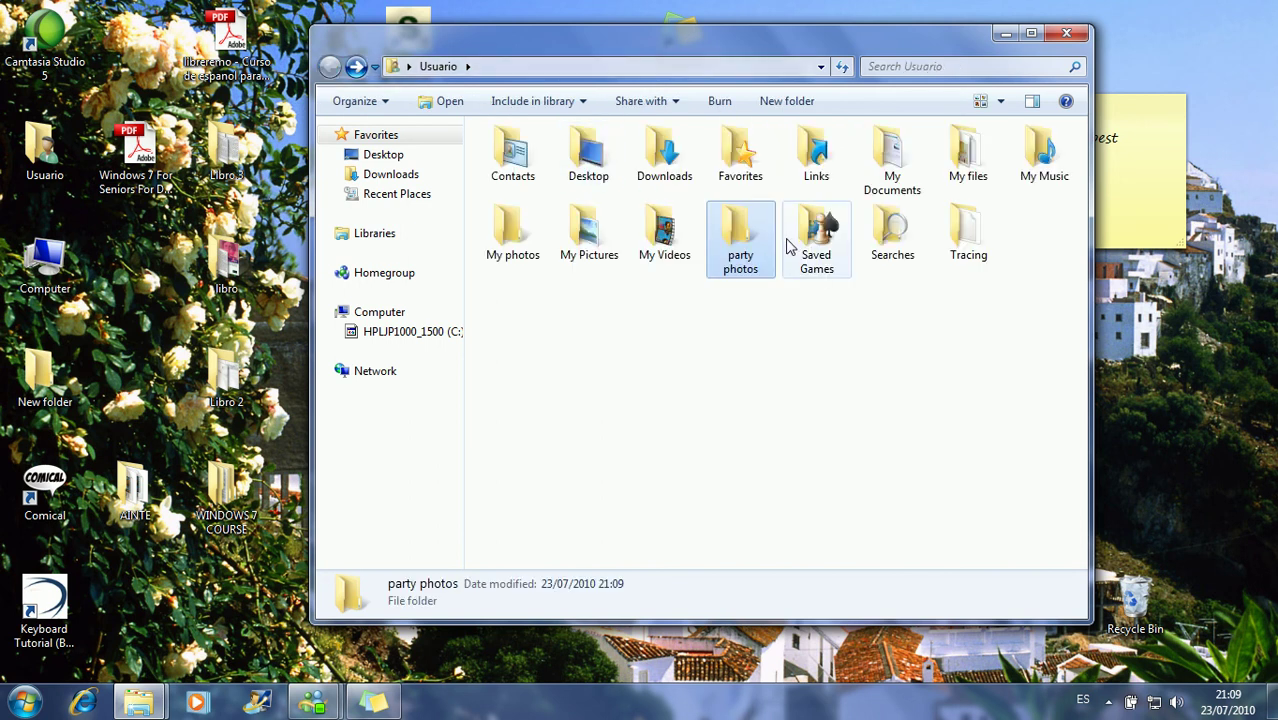
double_click(772, 242)
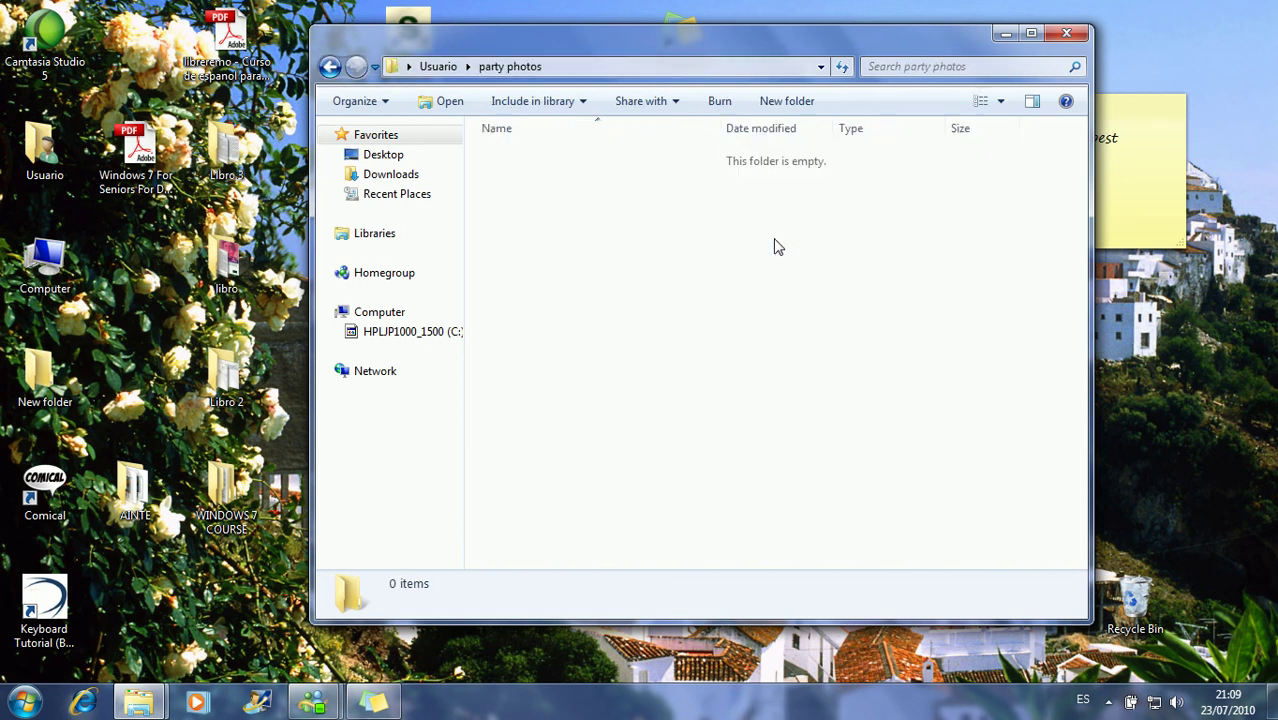
Create a new Word document named document1 in the party photos folder
right_click(621, 251)
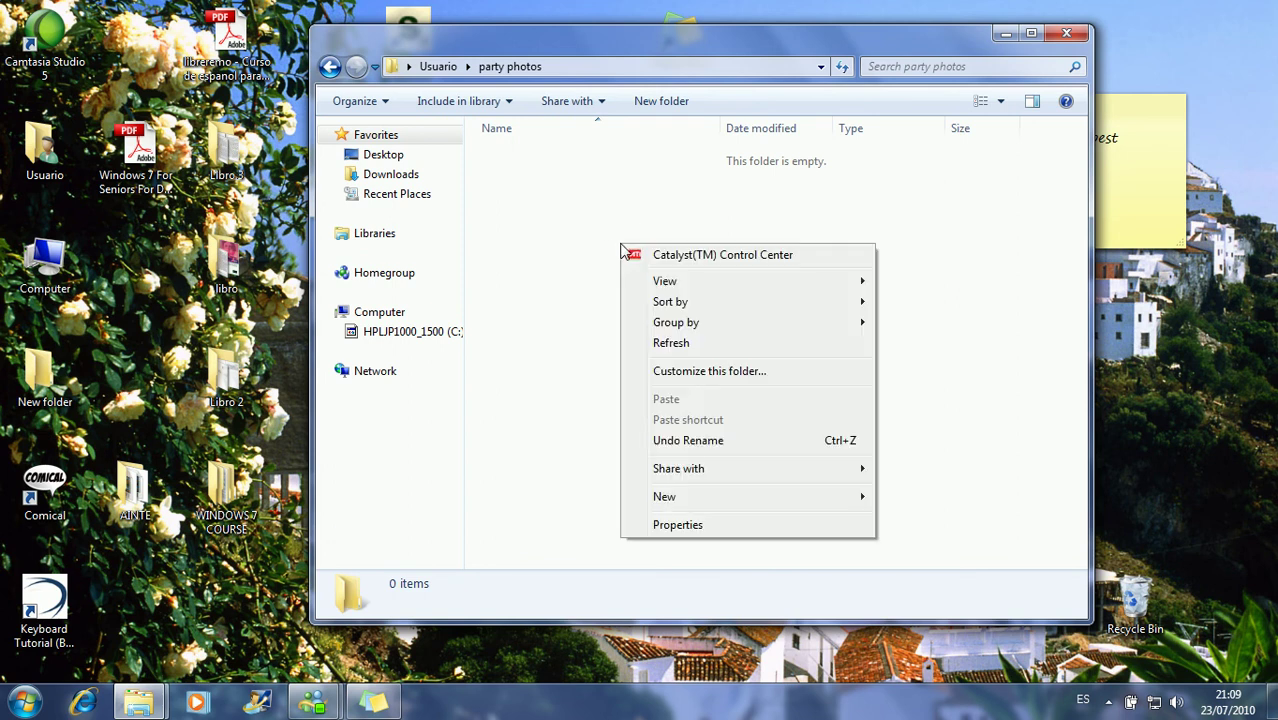
mouse_move(726, 501)
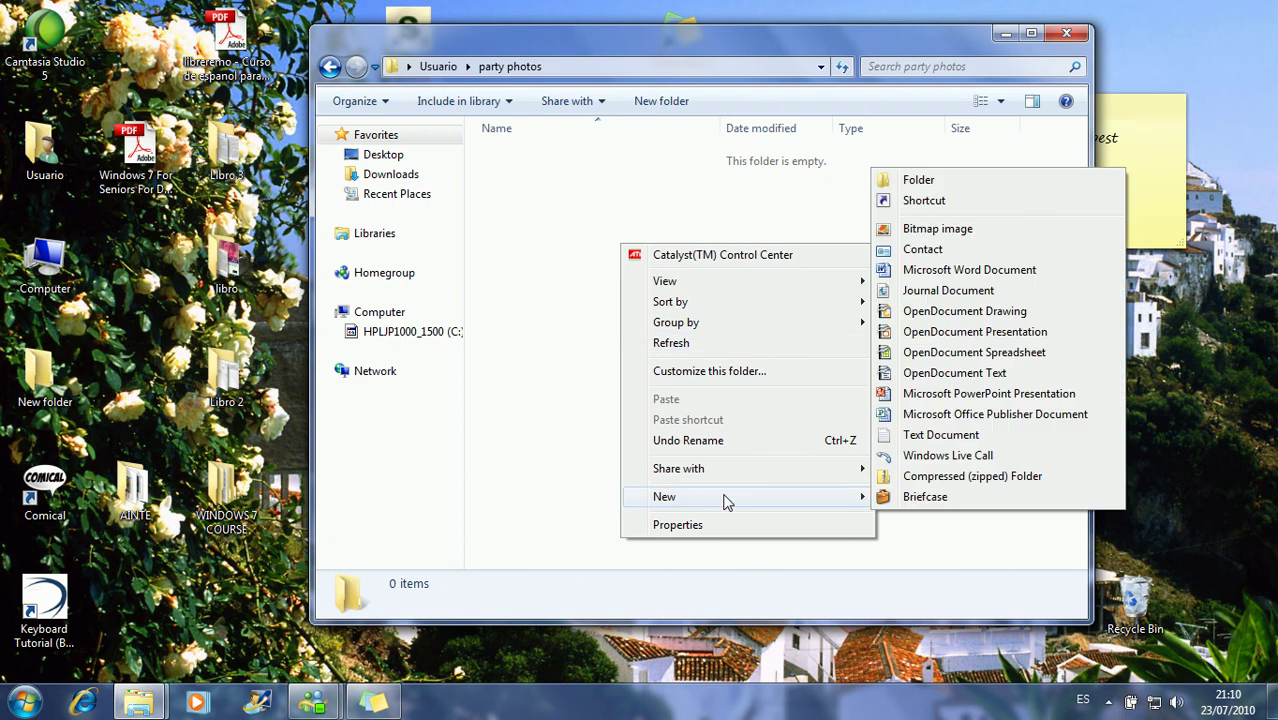
left_click(946, 279)
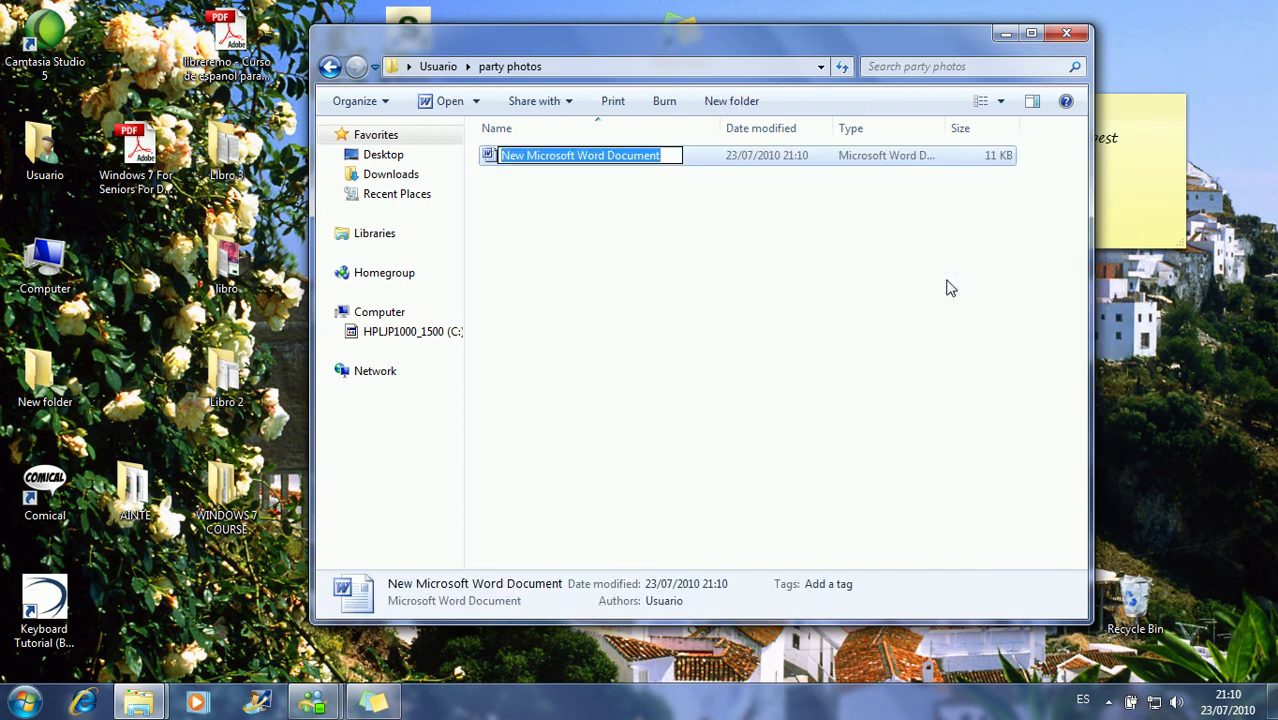
type("do")
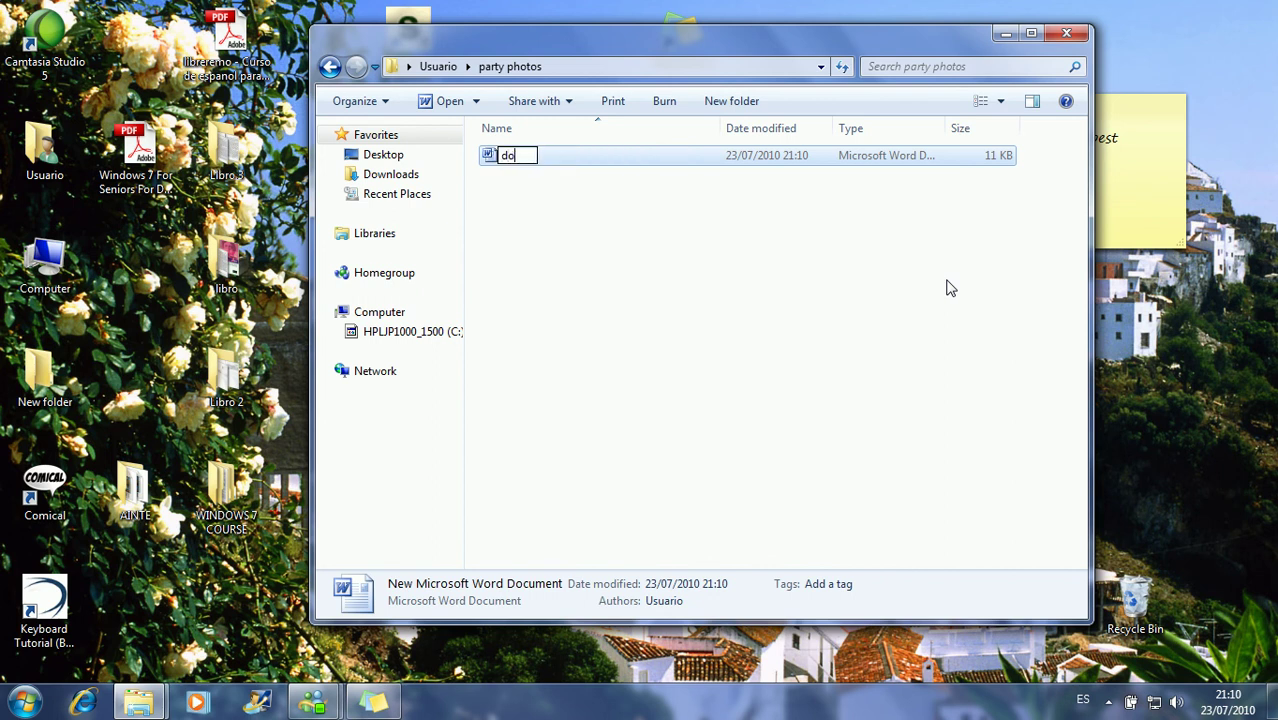
type("cument1")
key("Return")
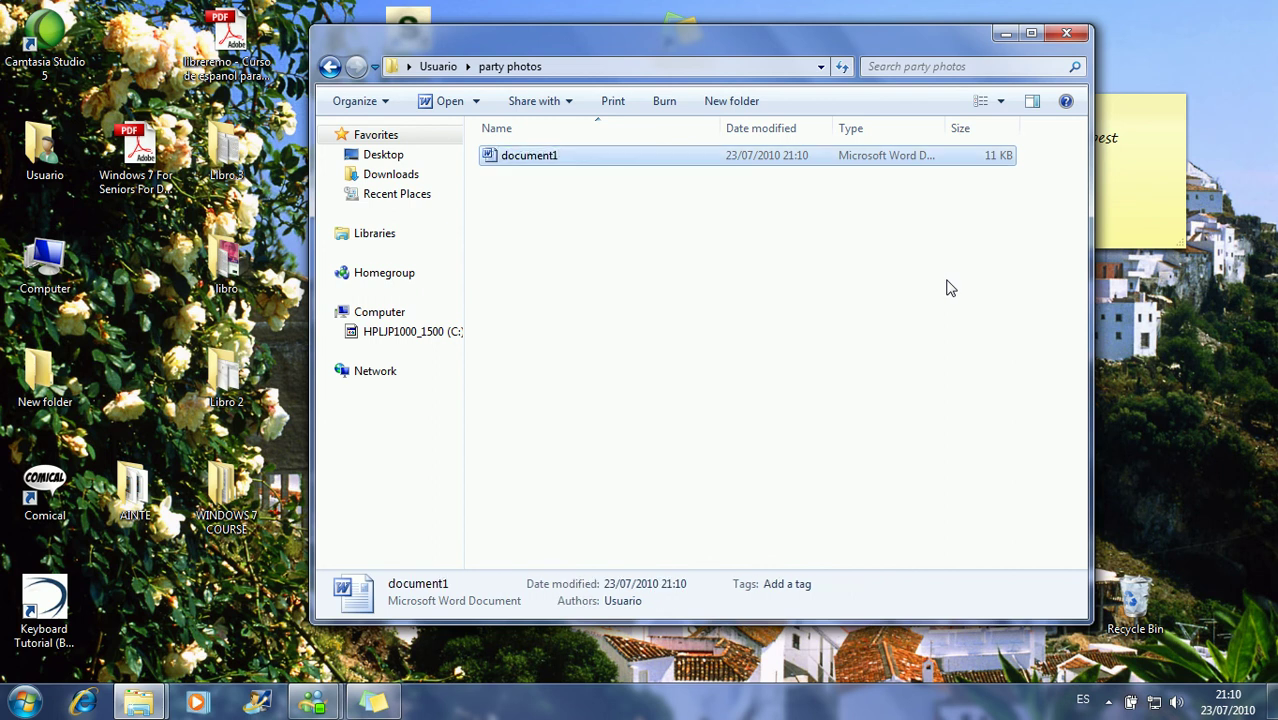
Create a second Word document named document2 next to it
right_click(633, 313)
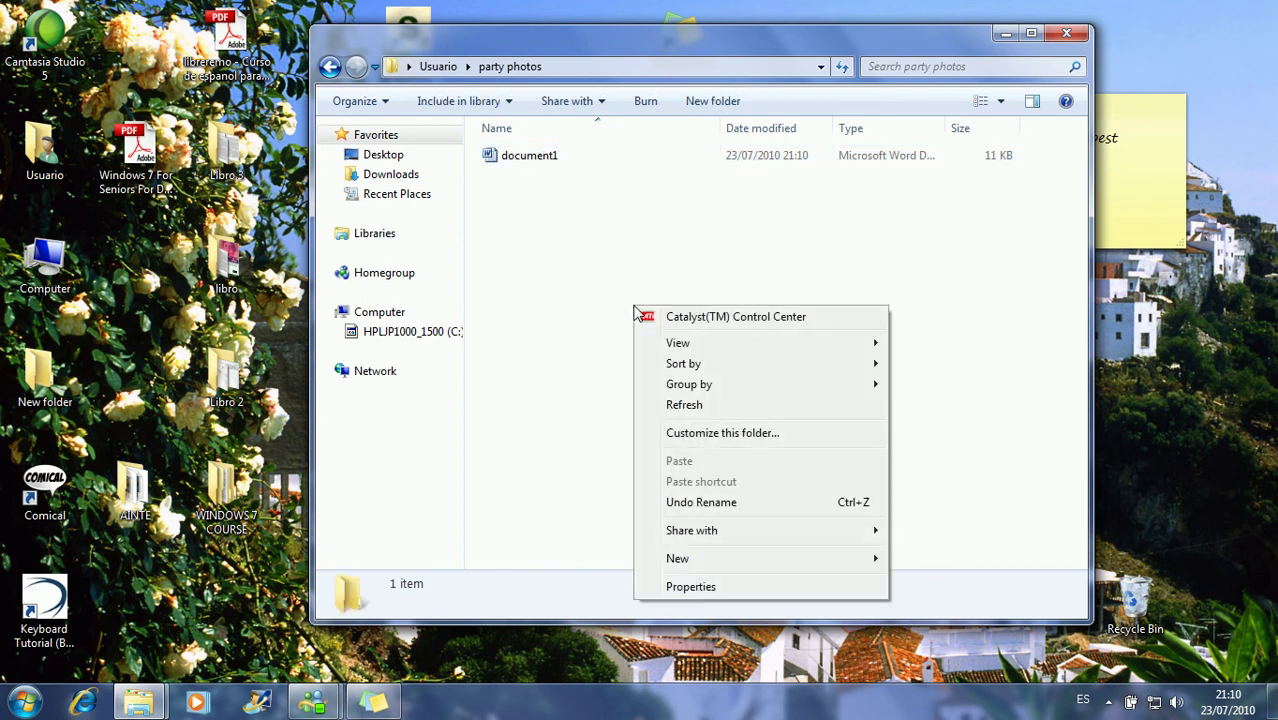
mouse_move(697, 558)
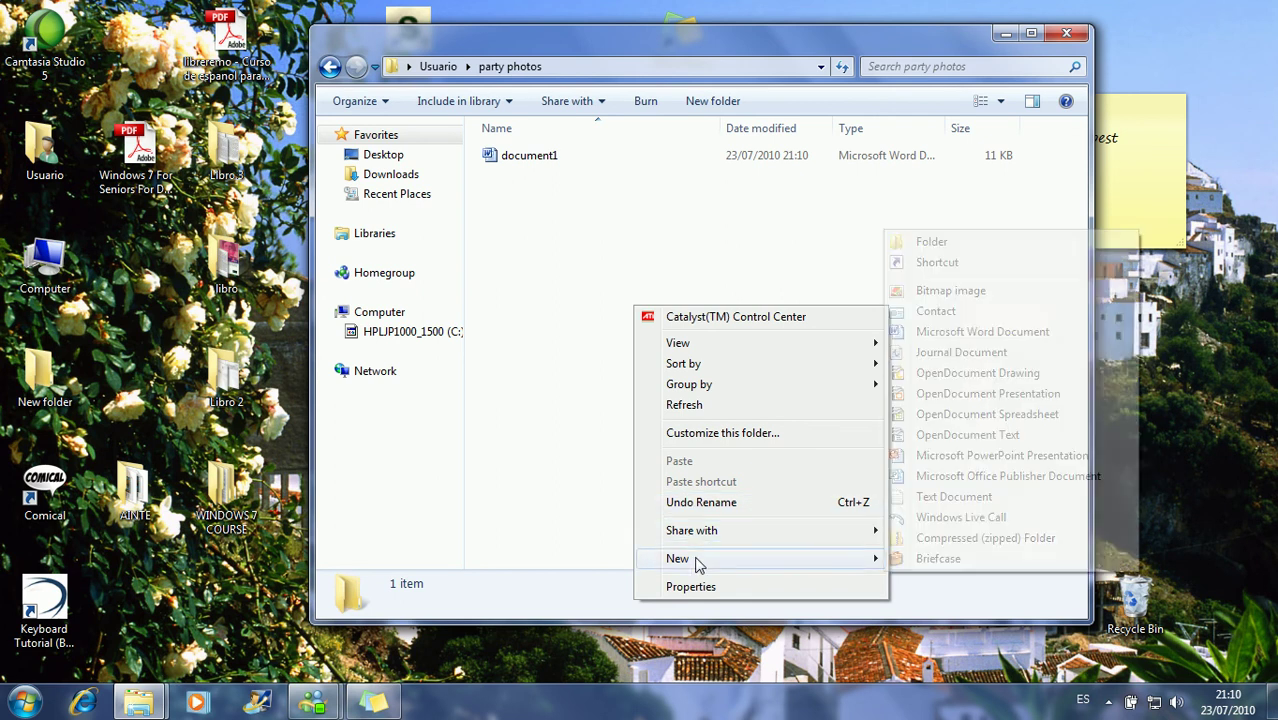
left_click(962, 333)
type("document2")
key("Return")
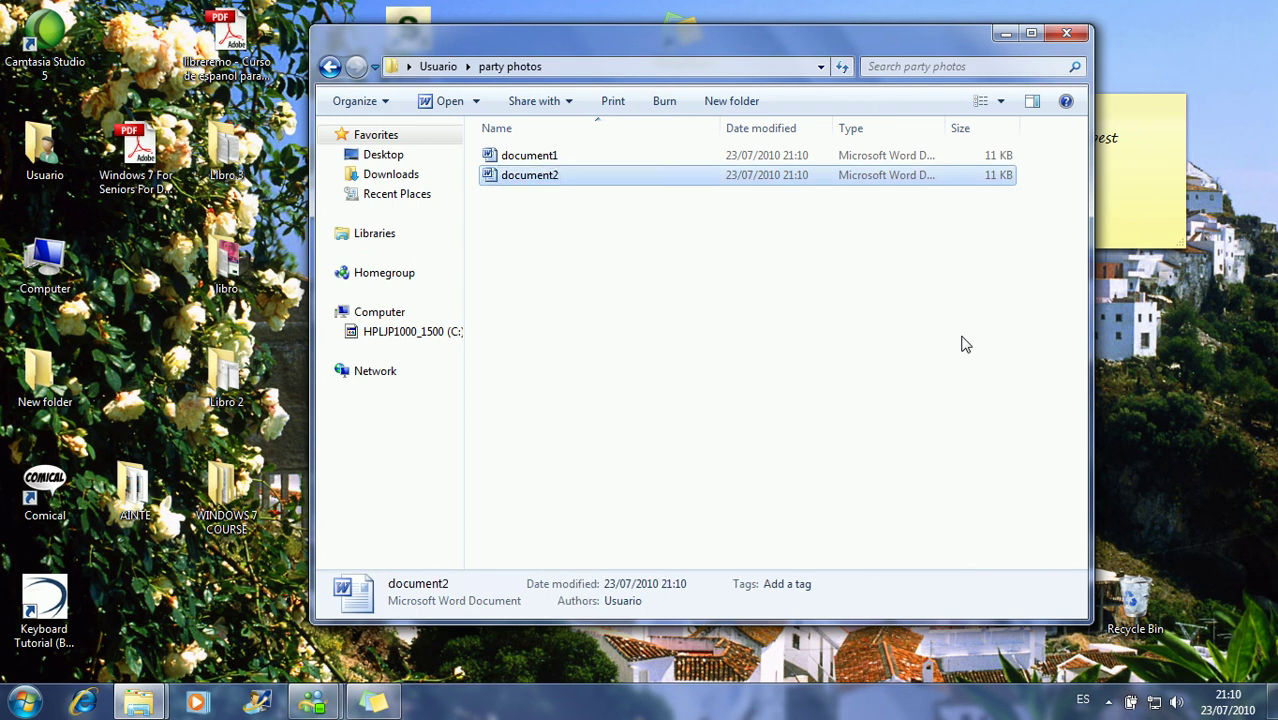